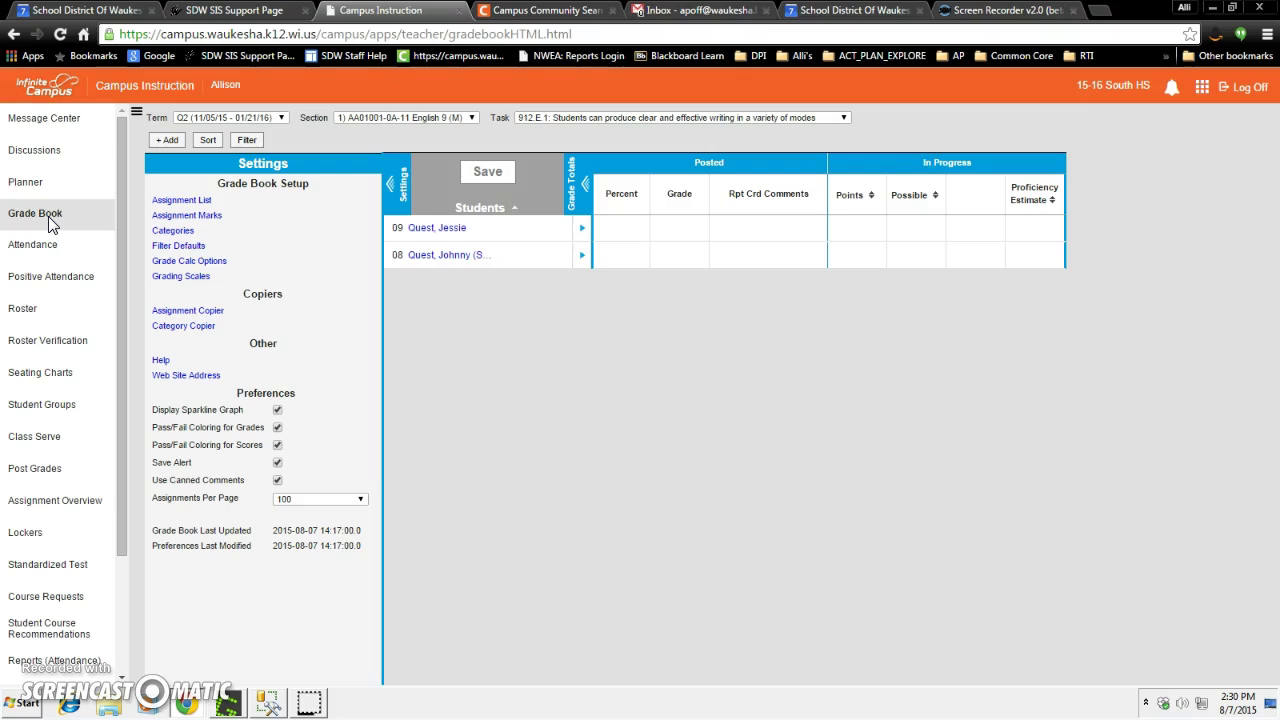
# Step: Switch to Campus Tools, return to Campus Instruction, and open the Grade Book
pyautogui.click(1203, 92)
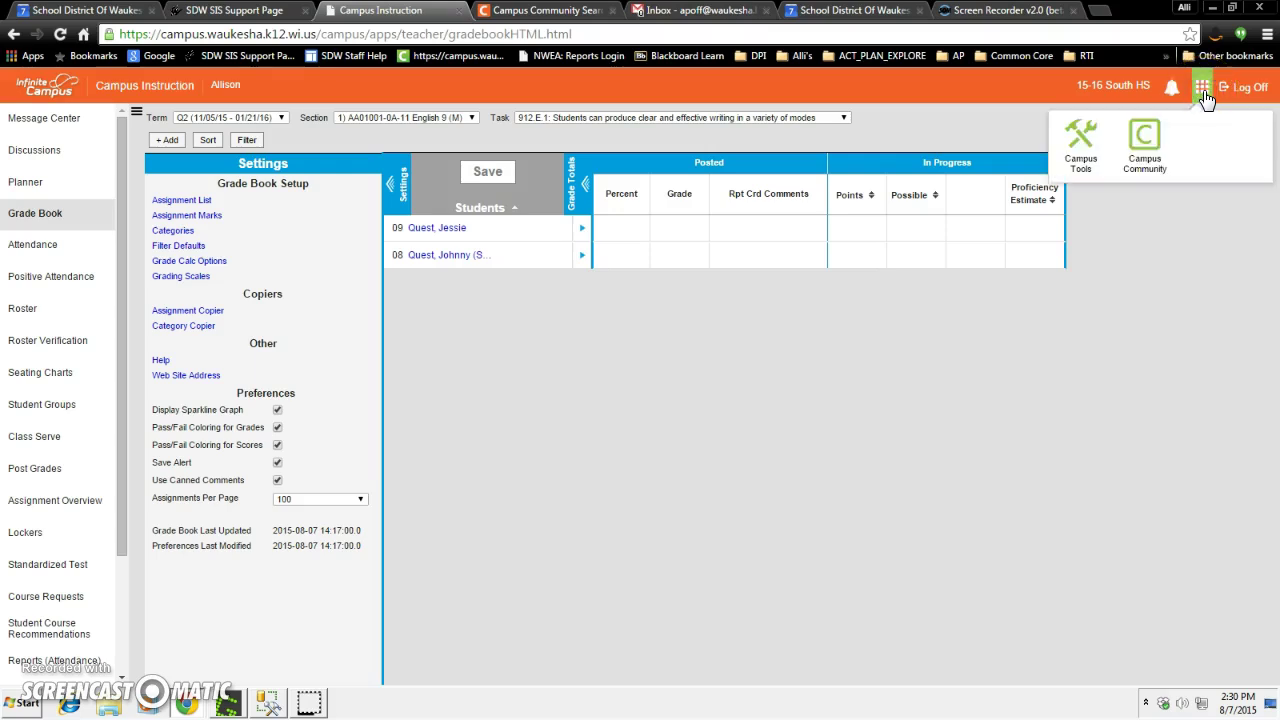
pyautogui.click(1091, 168)
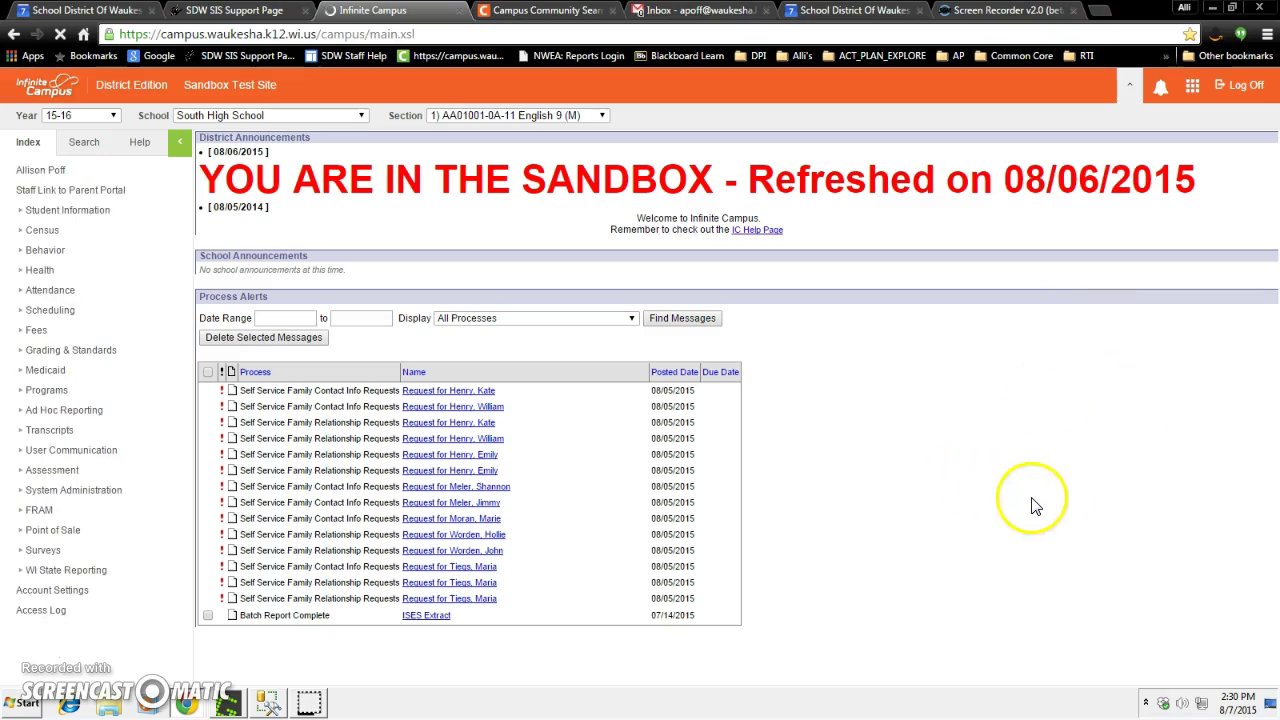
pyautogui.click(1192, 85)
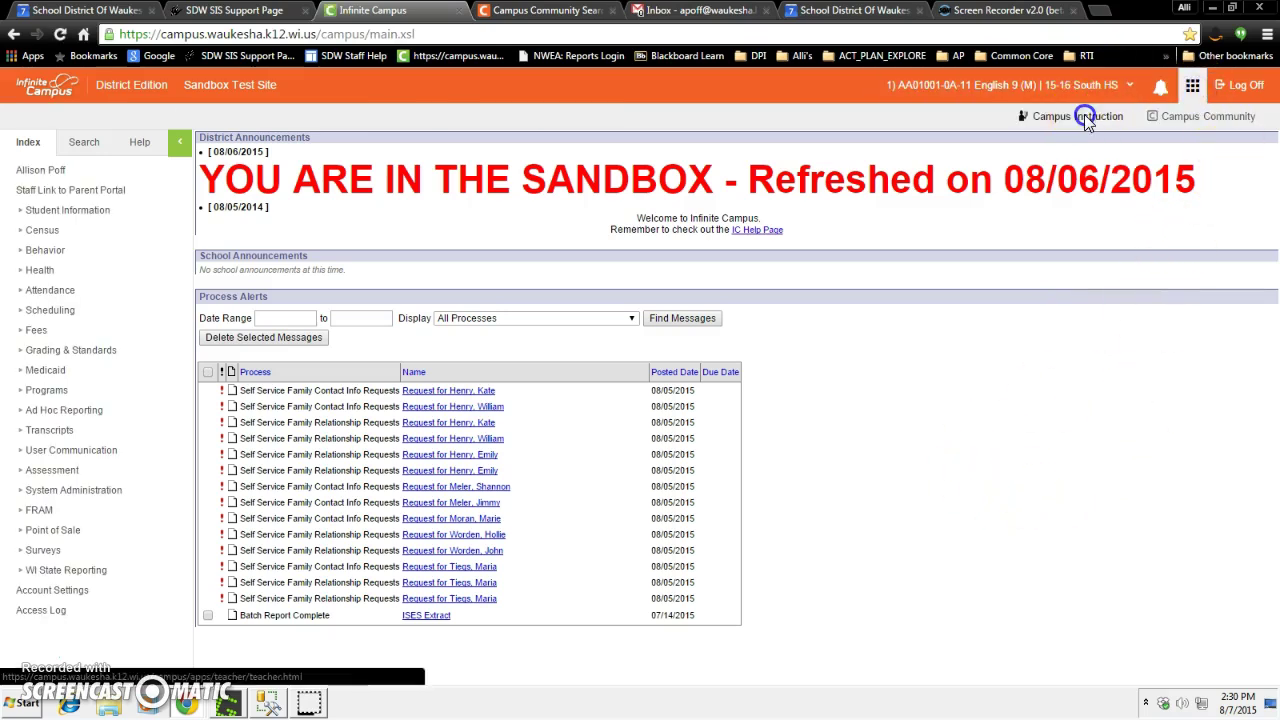
pyautogui.click(1084, 116)
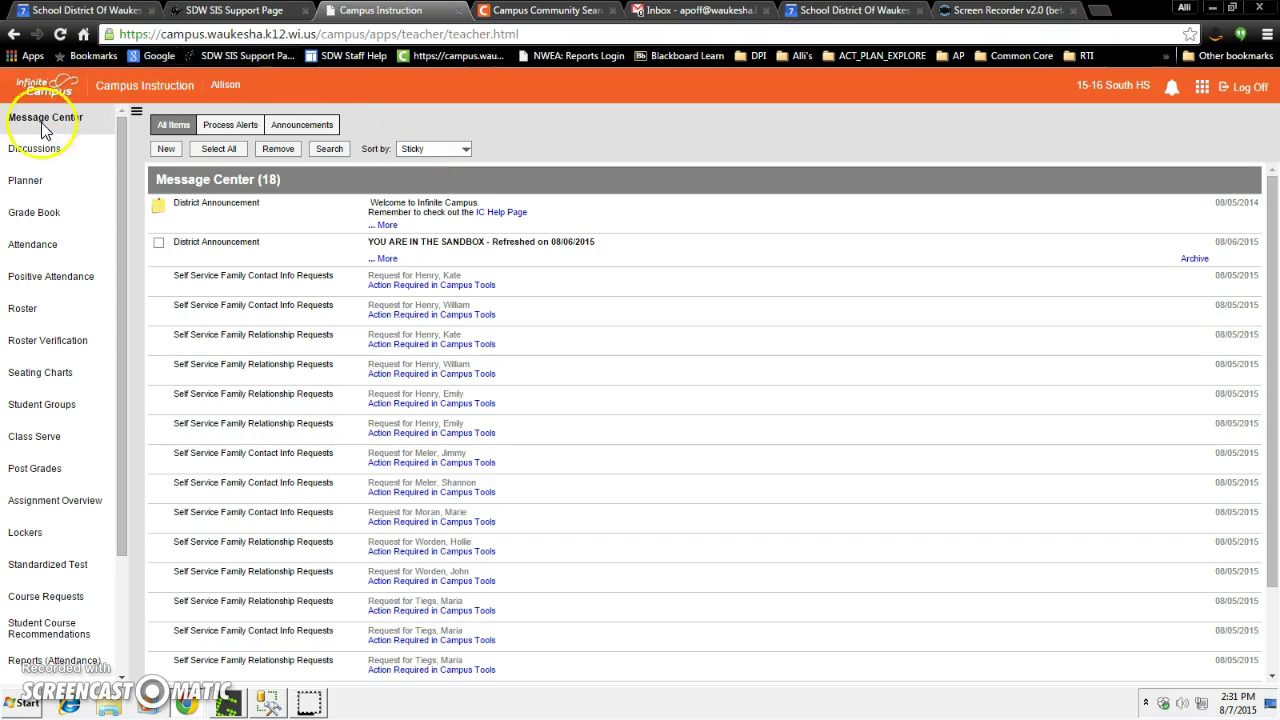
pyautogui.click(30, 214)
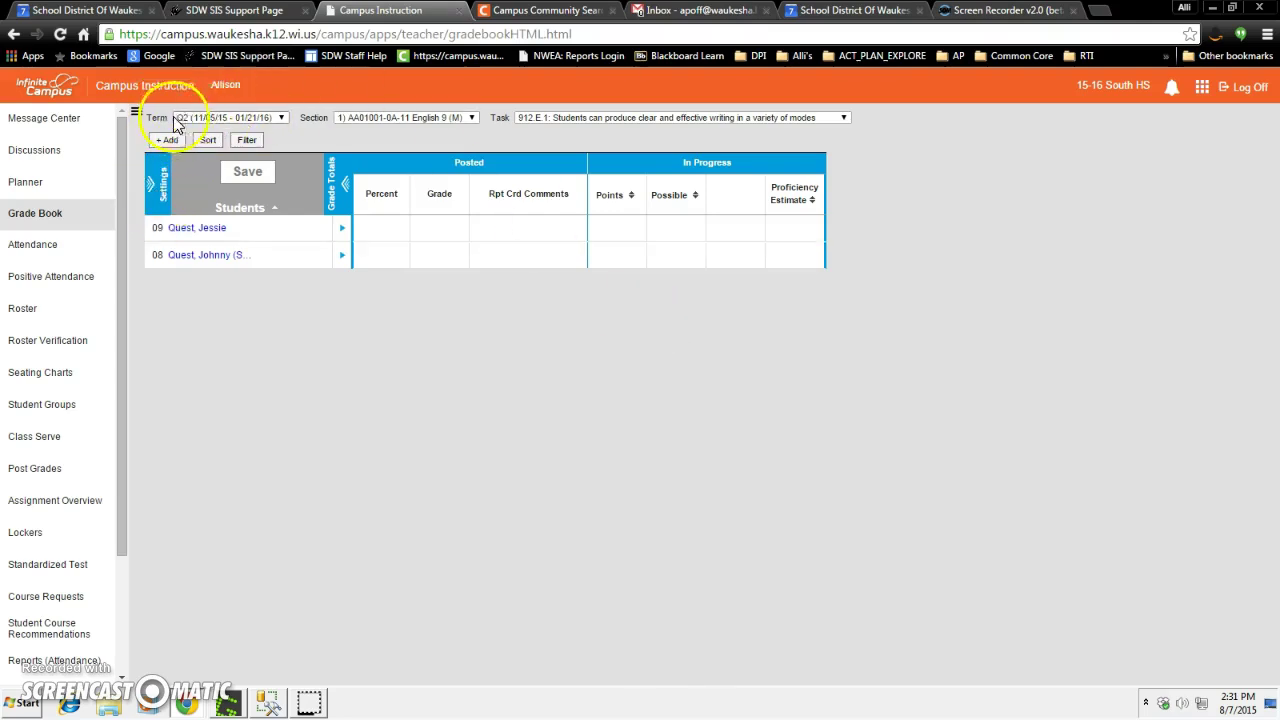
# Step: Examine the available term, section and task choices for the Grade Book
pyautogui.click(281, 118)
pyautogui.click(282, 118)
pyautogui.click(282, 118)
pyautogui.click(284, 118)
pyautogui.click(471, 118)
pyautogui.click(471, 118)
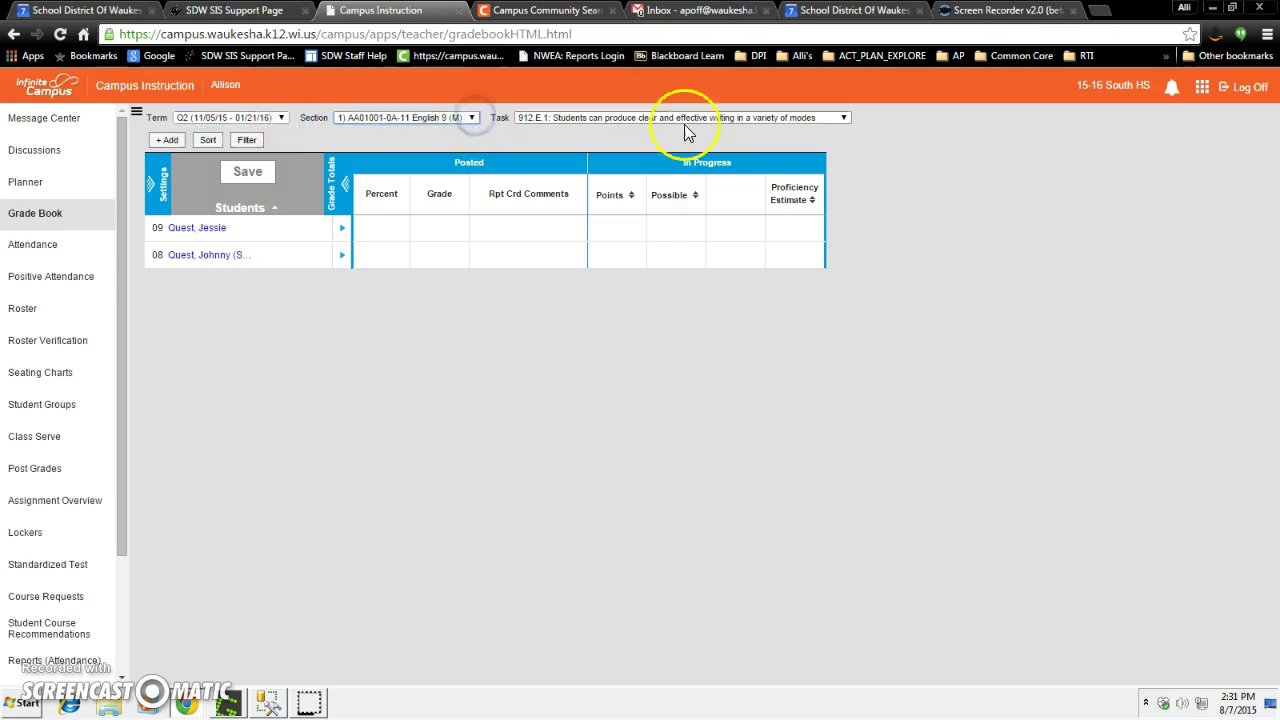
pyautogui.click(843, 119)
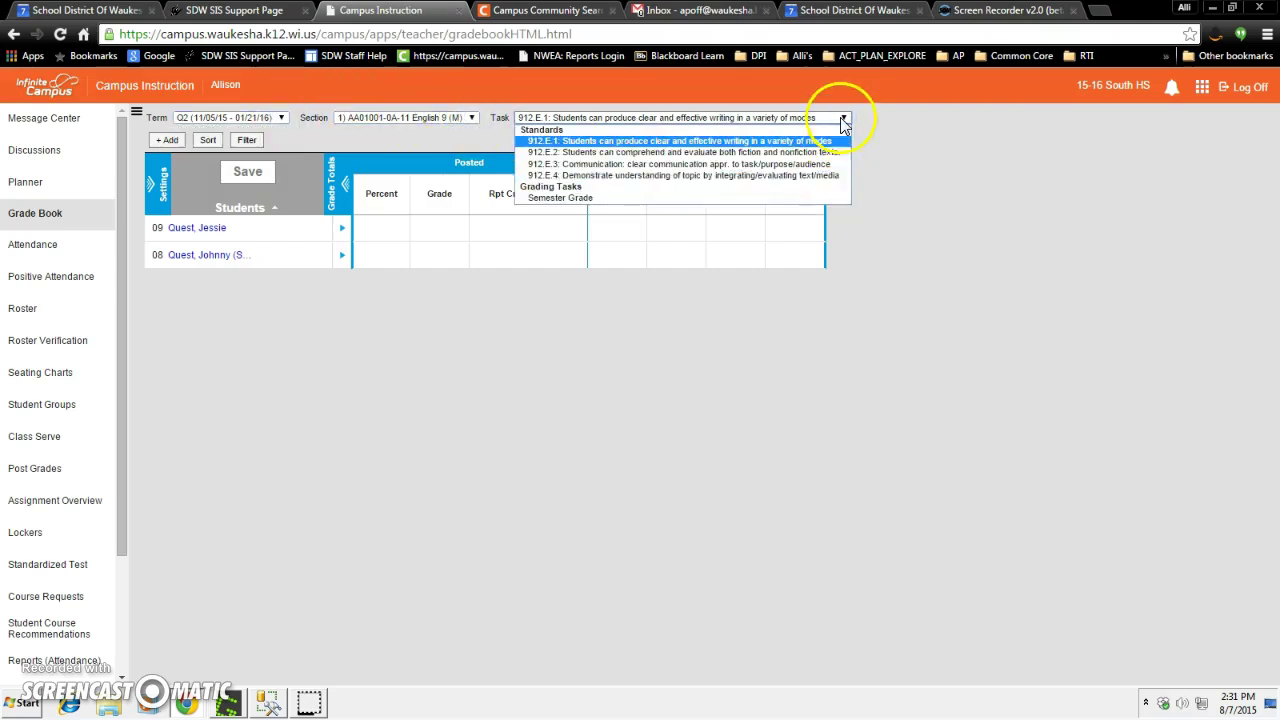
pyautogui.click(843, 119)
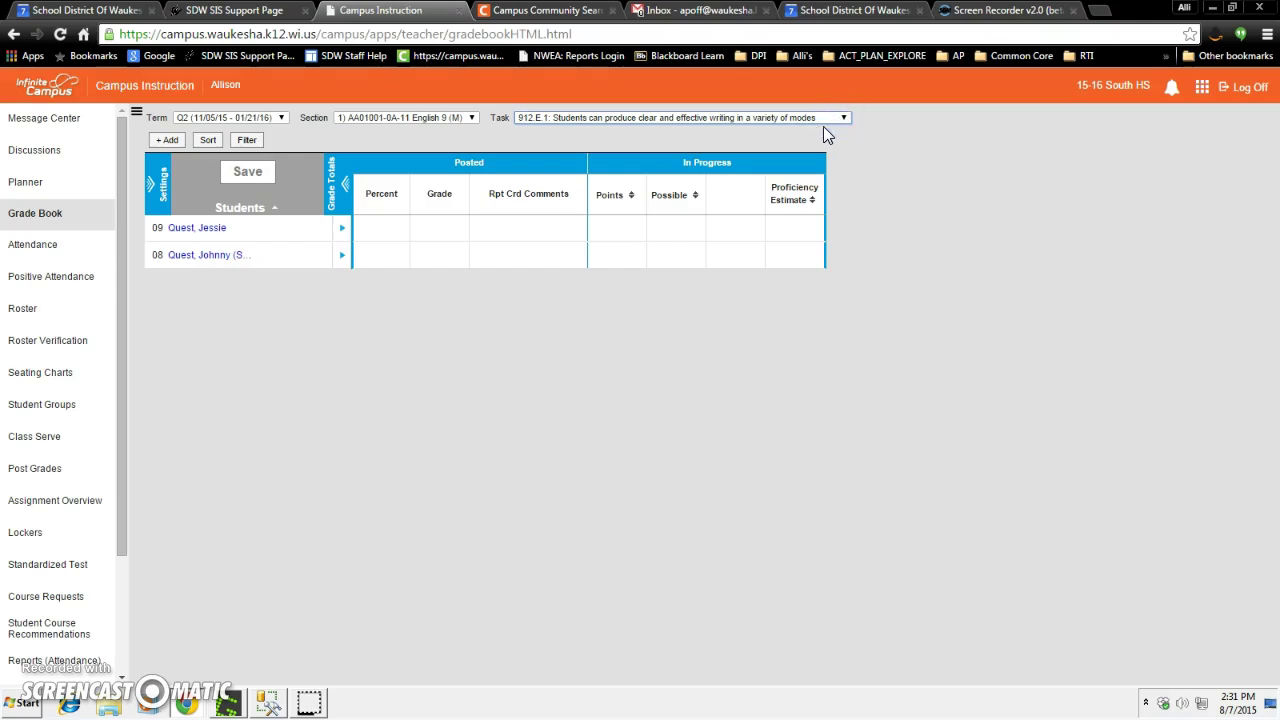
pyautogui.click(473, 118)
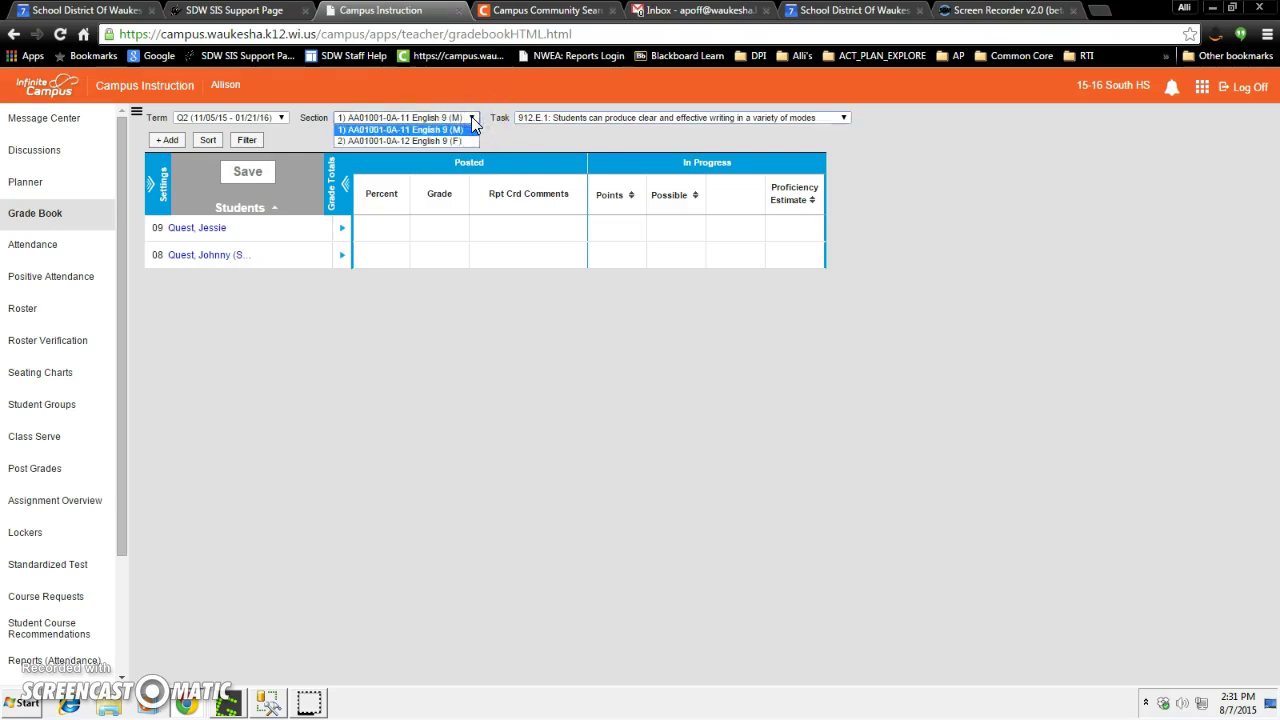
pyautogui.click(472, 117)
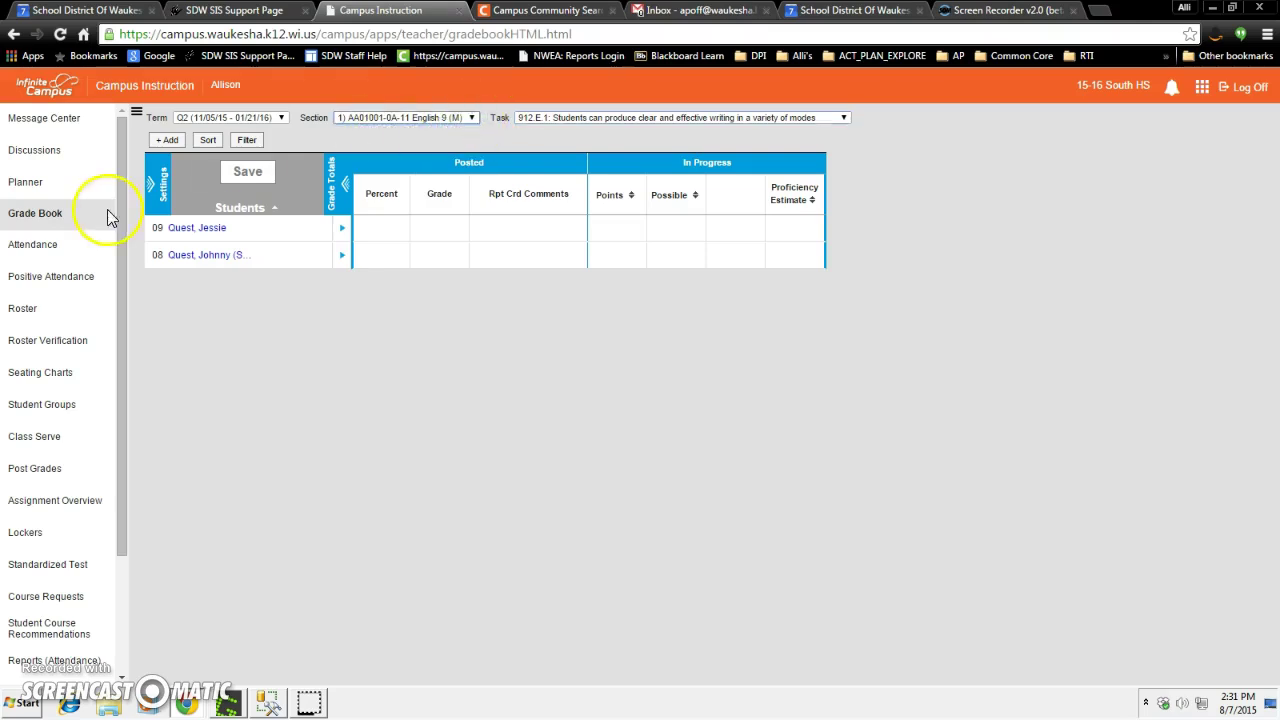
# Step: Add a grade book category named Formative and exclude it from calculation
pyautogui.click(153, 190)
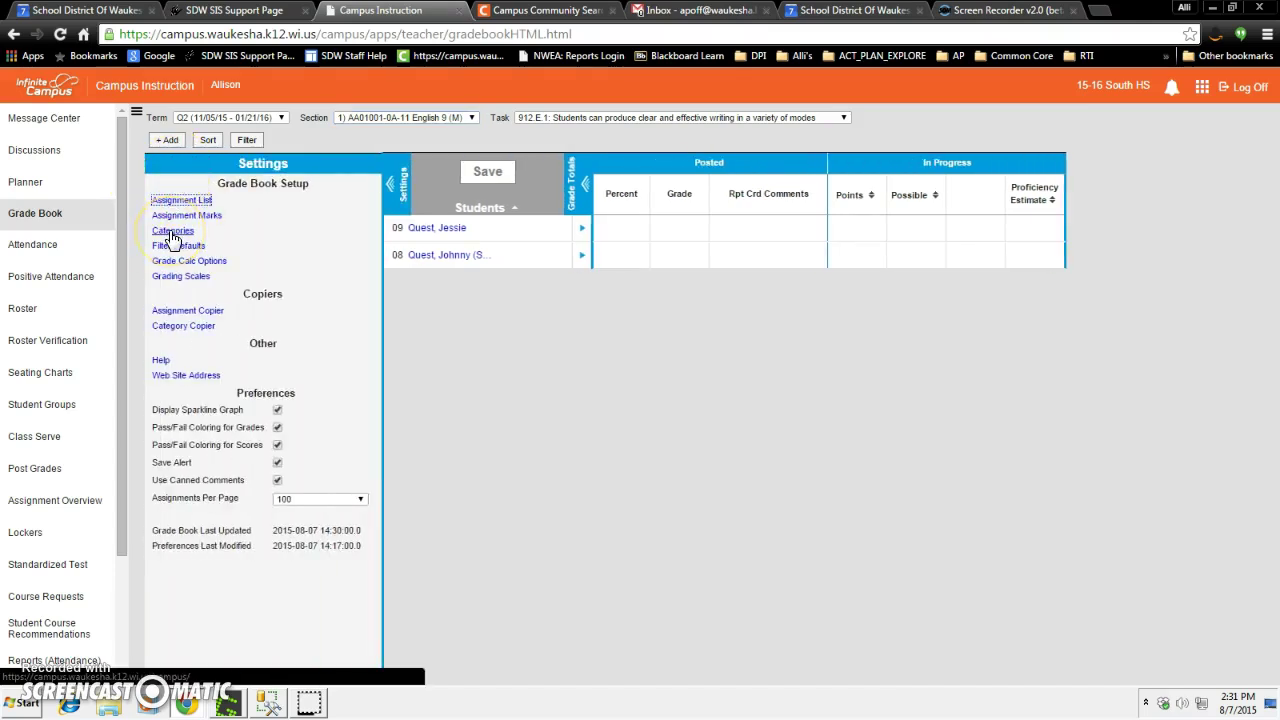
pyautogui.click(173, 231)
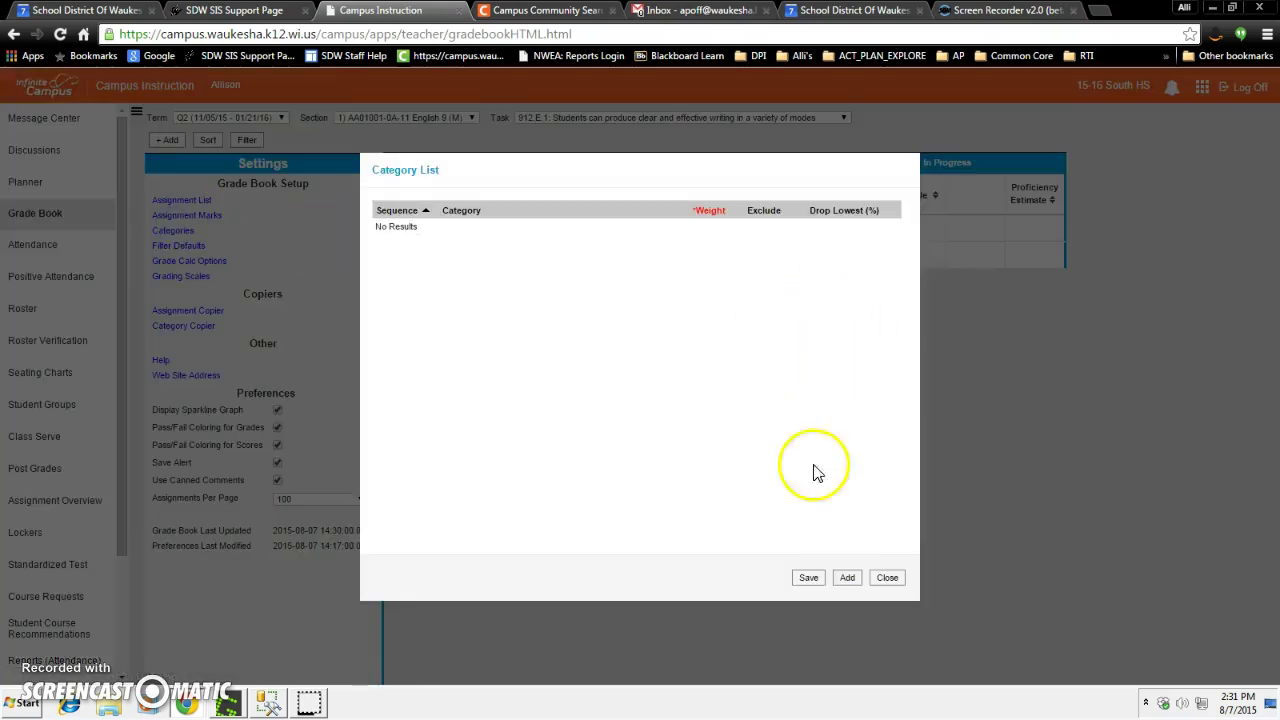
pyautogui.click(846, 578)
pyautogui.click(450, 231)
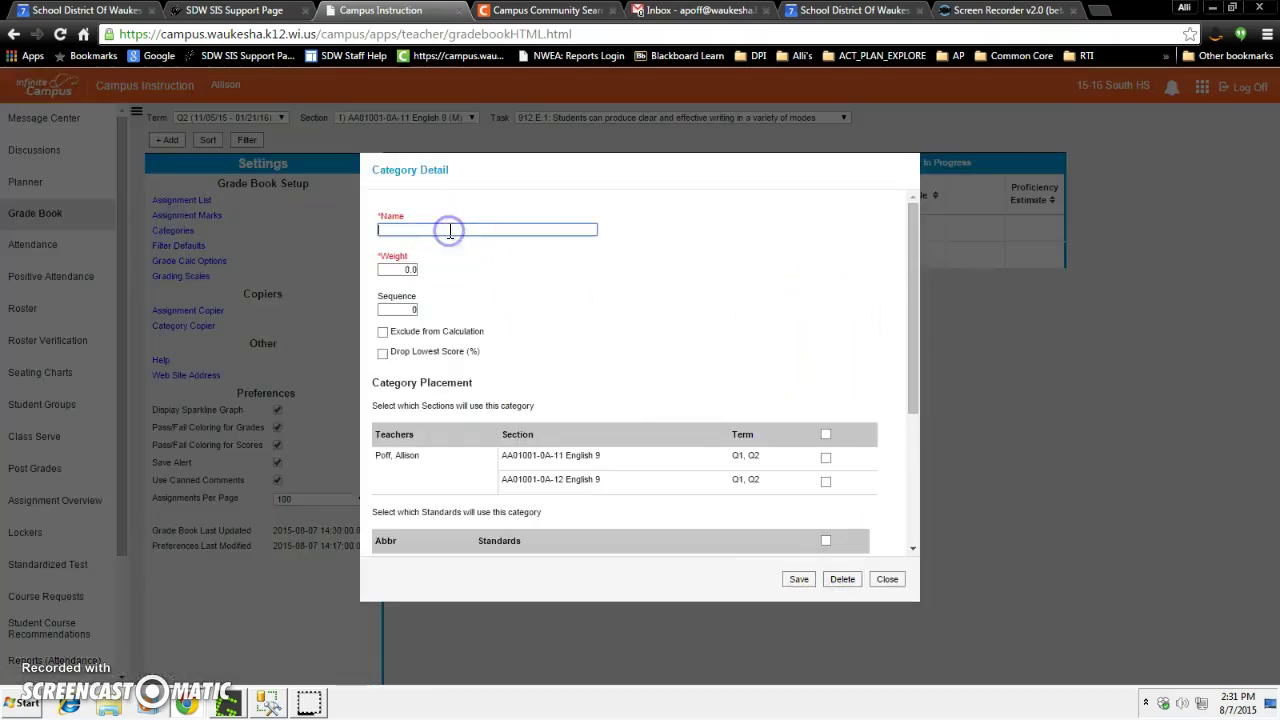
pyautogui.write('Formative')
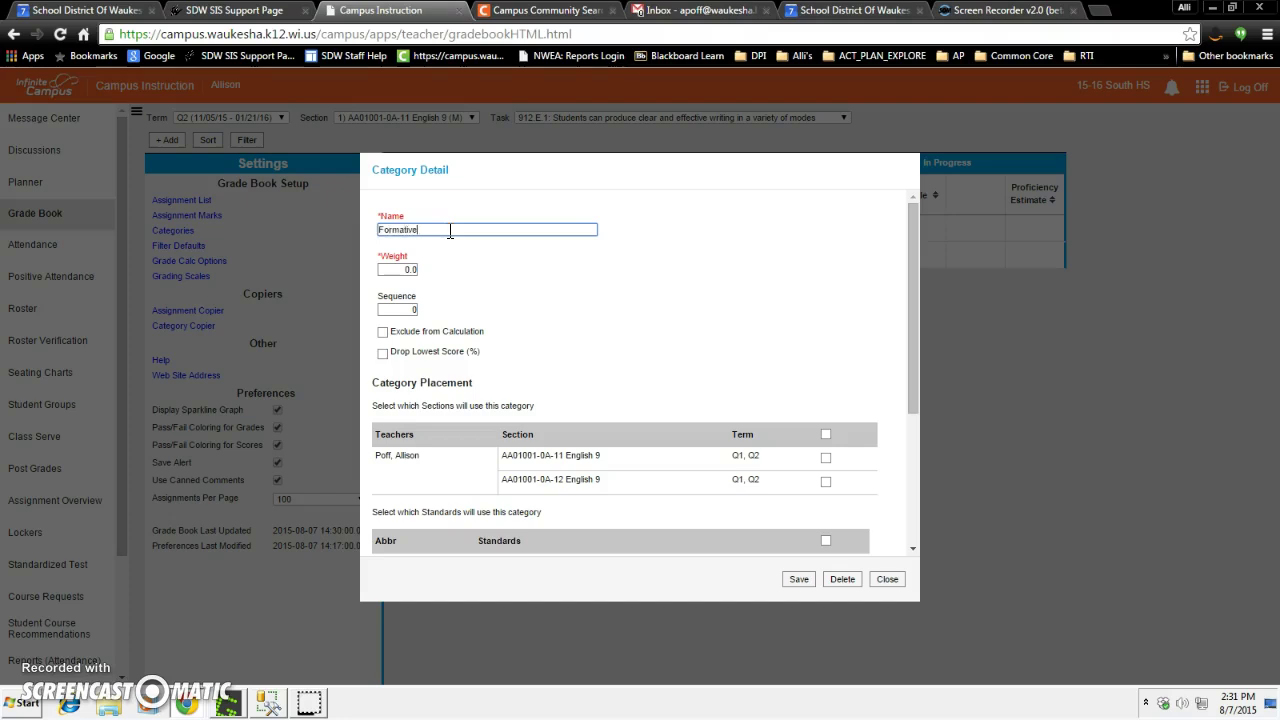
pyautogui.click(410, 270)
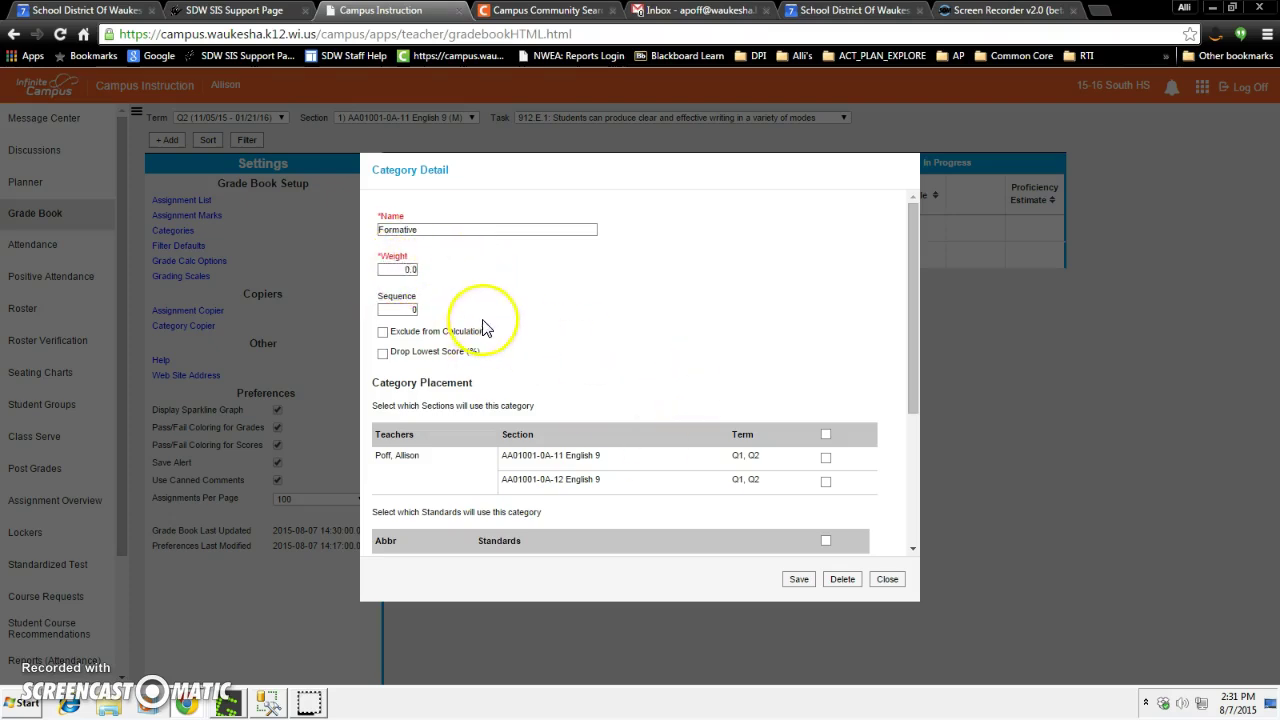
pyautogui.click(384, 336)
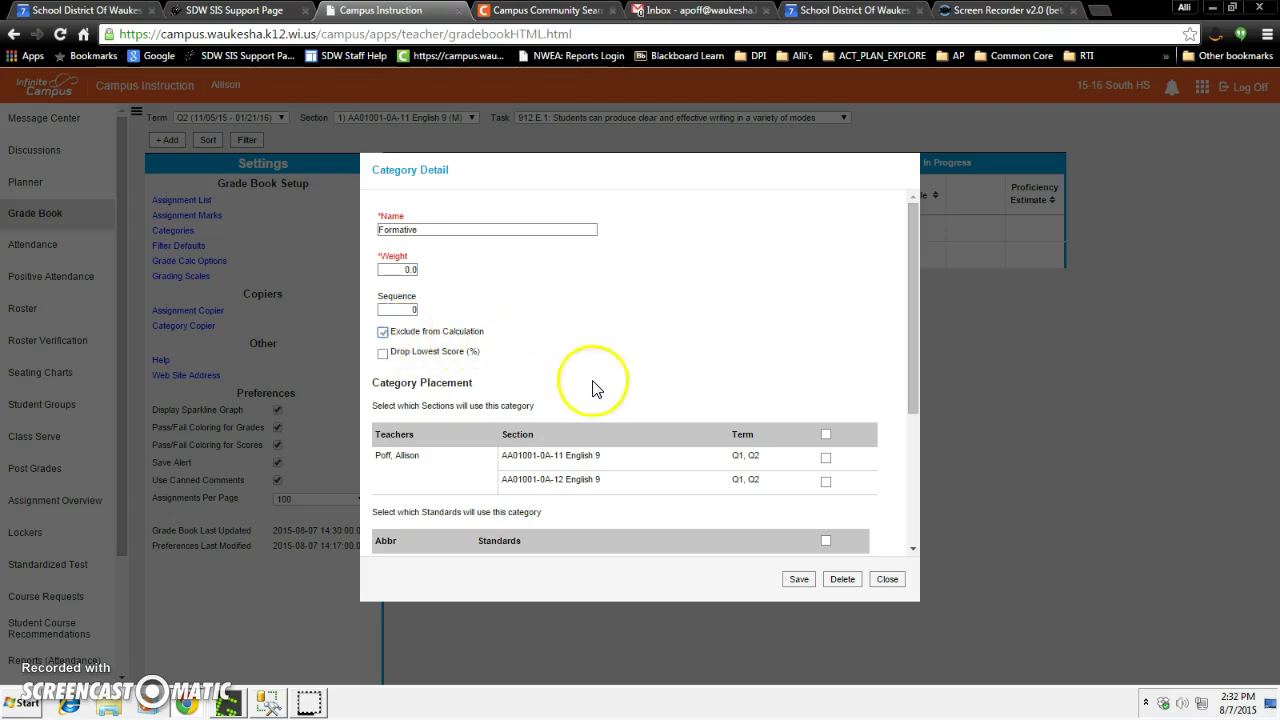
# Step: Place the Formative category in both English 9 sections and all four standards, and save it
pyautogui.click(826, 436)
pyautogui.moveTo(913, 396); pyautogui.dragTo(909, 449)
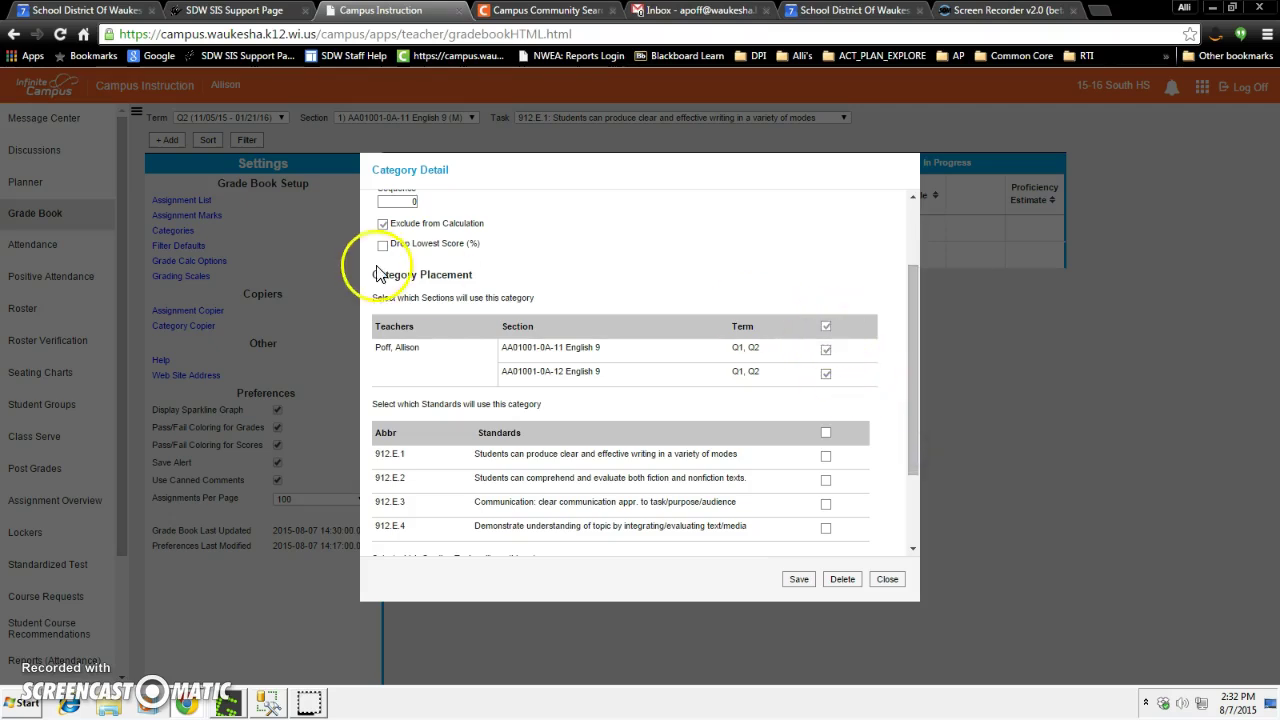
pyautogui.click(825, 327)
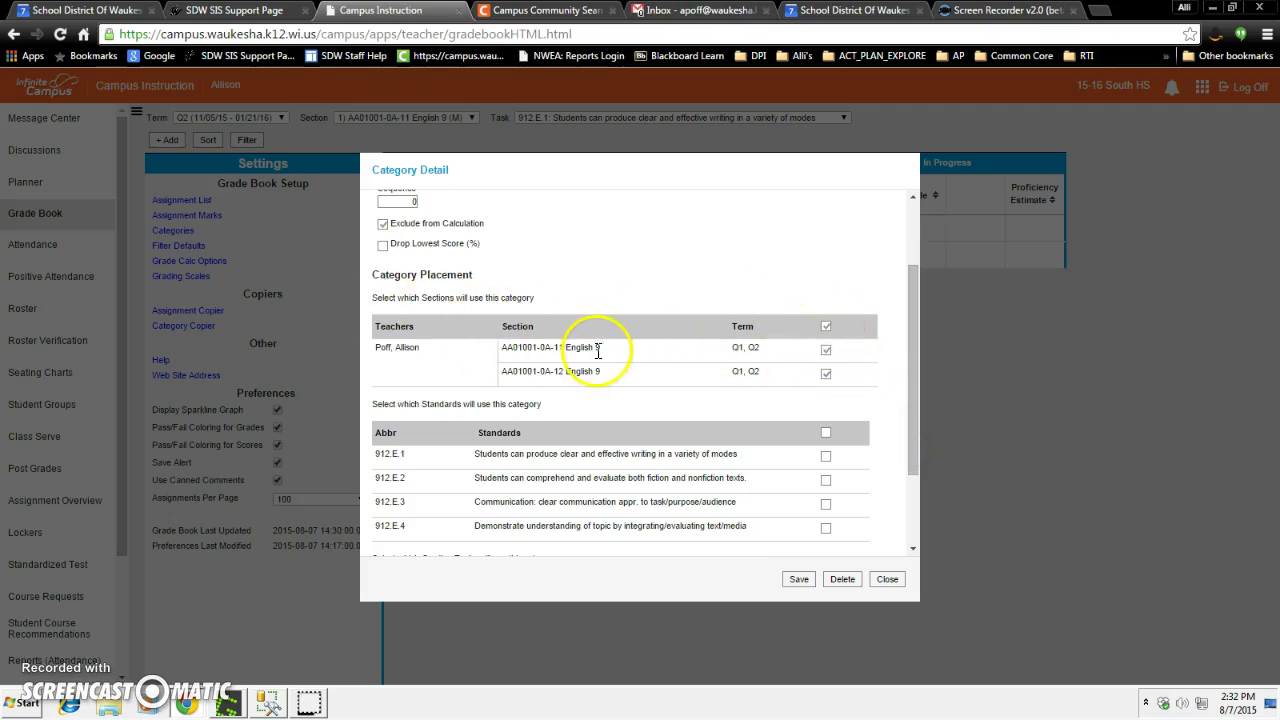
pyautogui.click(826, 374)
pyautogui.click(826, 376)
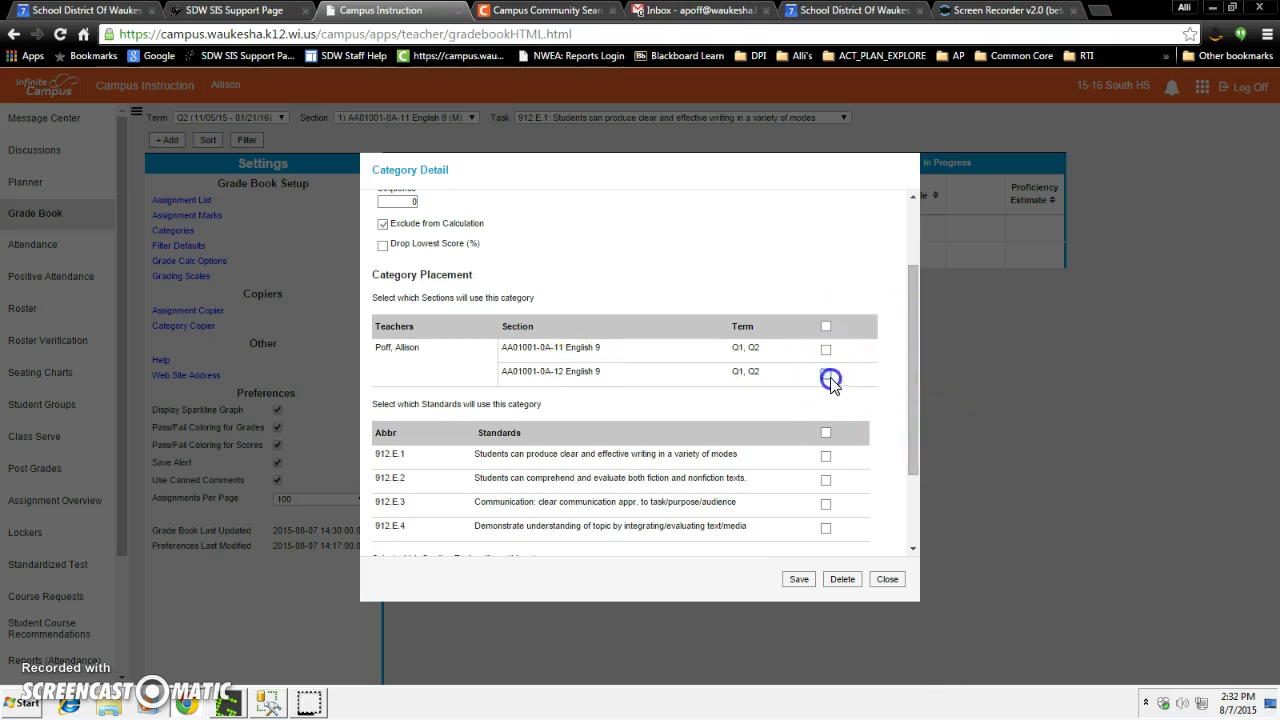
pyautogui.moveTo(914, 300); pyautogui.dragTo(911, 362)
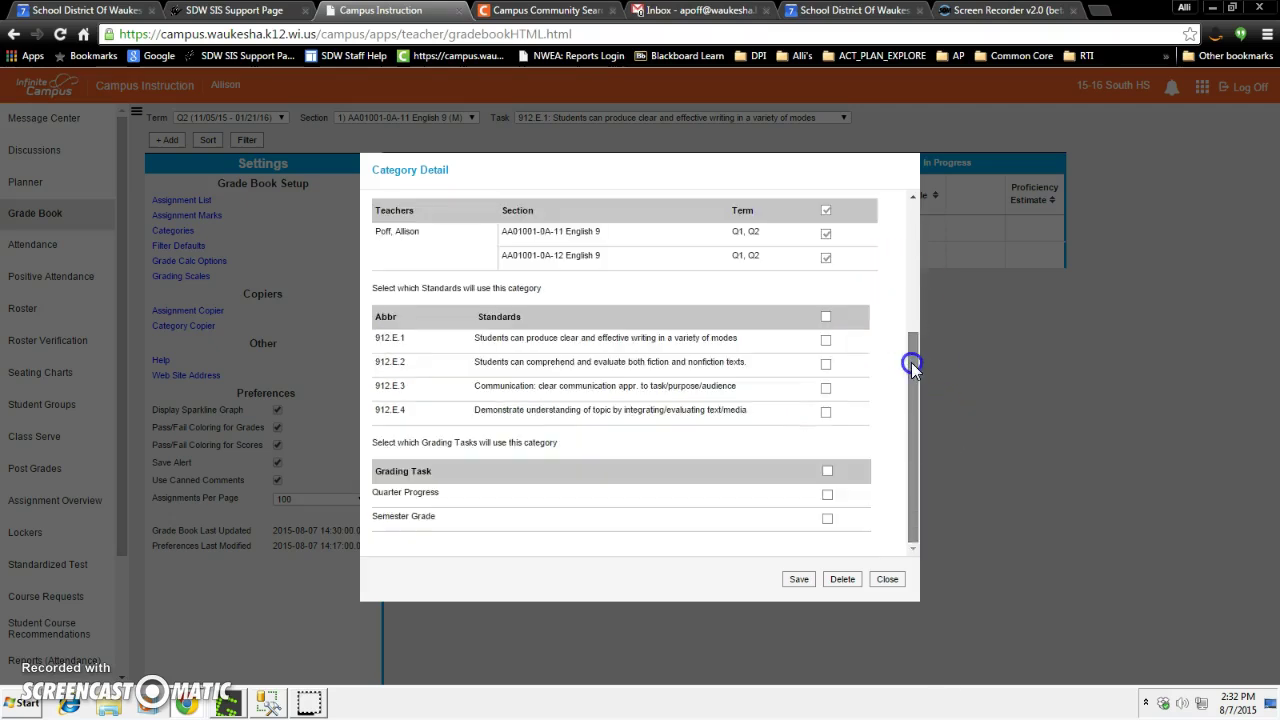
pyautogui.click(826, 317)
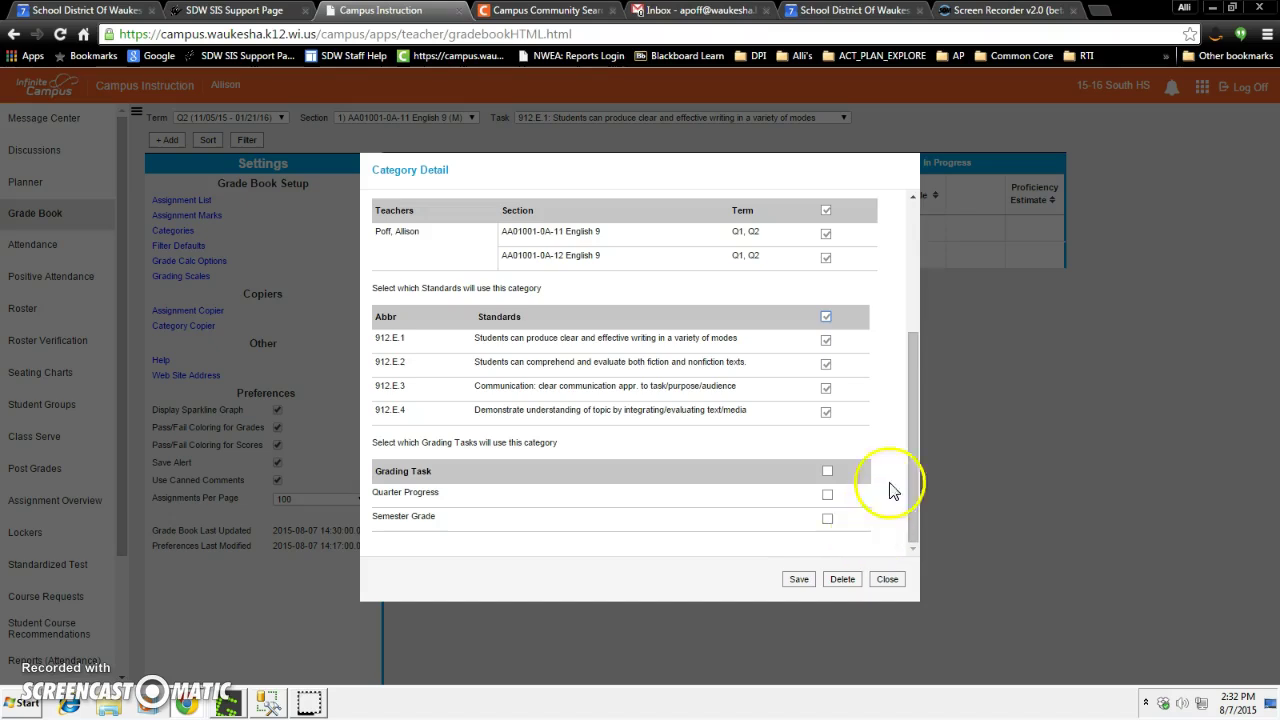
pyautogui.moveTo(911, 429)
pyautogui.mouseDown()
pyautogui.moveTo(915, 336)
pyautogui.moveTo(909, 449)
pyautogui.mouseUp()
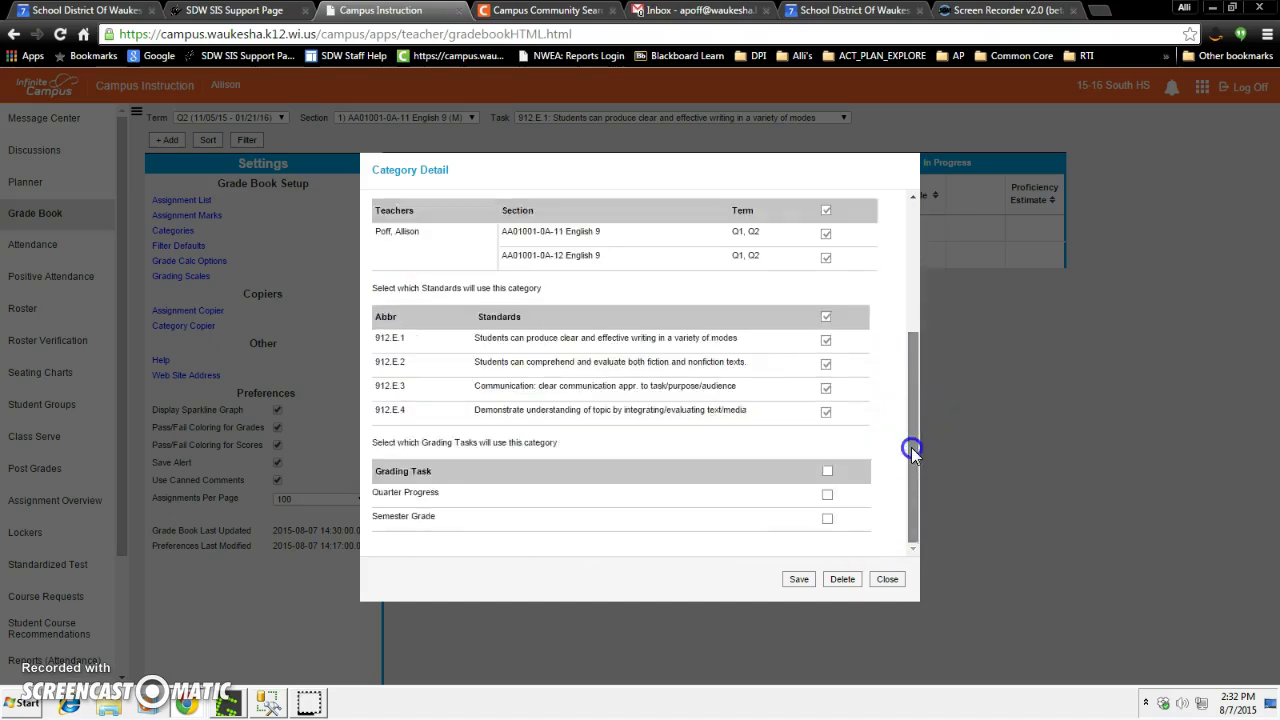
pyautogui.click(799, 581)
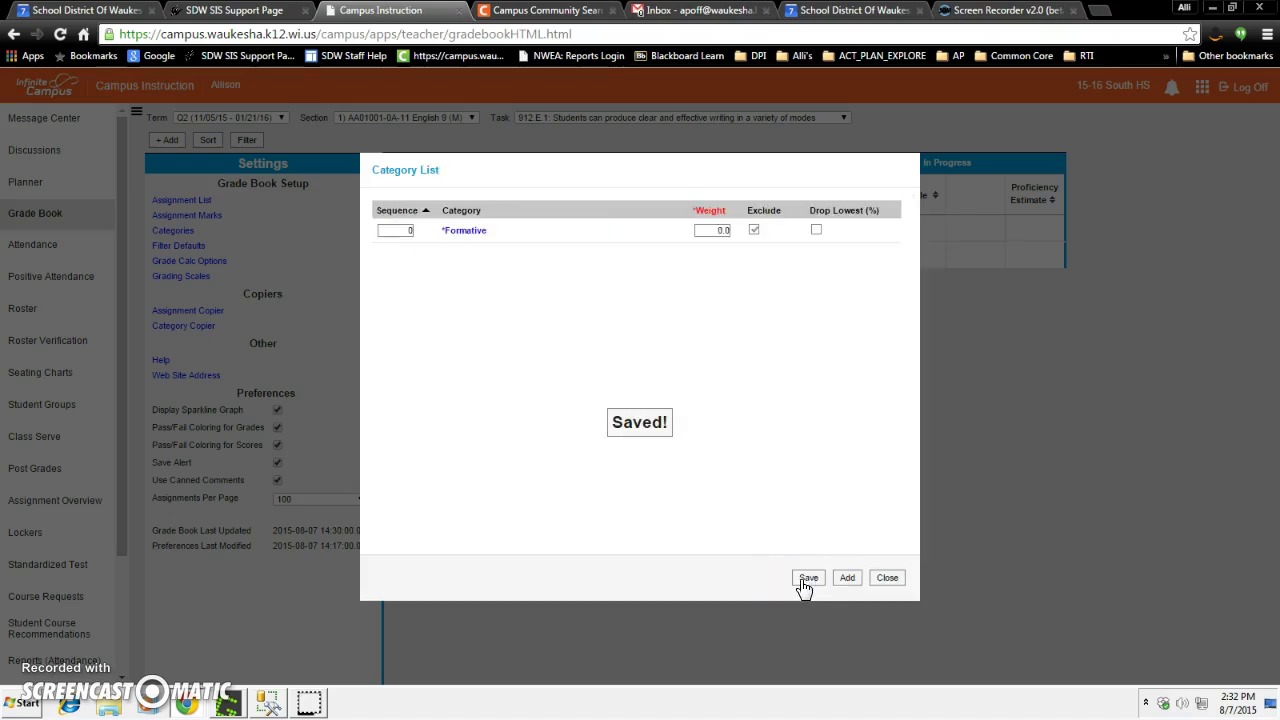
# Step: Add a second category named Summative with a weight of 100
pyautogui.click(842, 580)
pyautogui.click(445, 230)
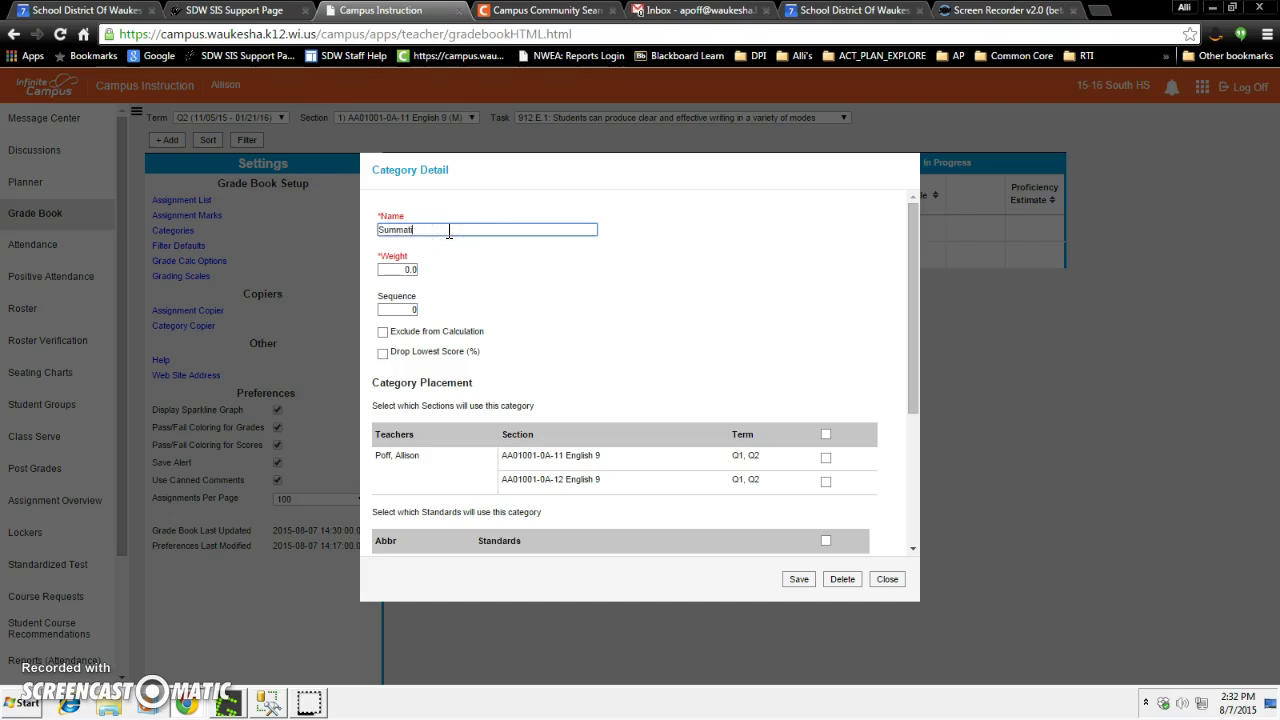
pyautogui.click(457, 271)
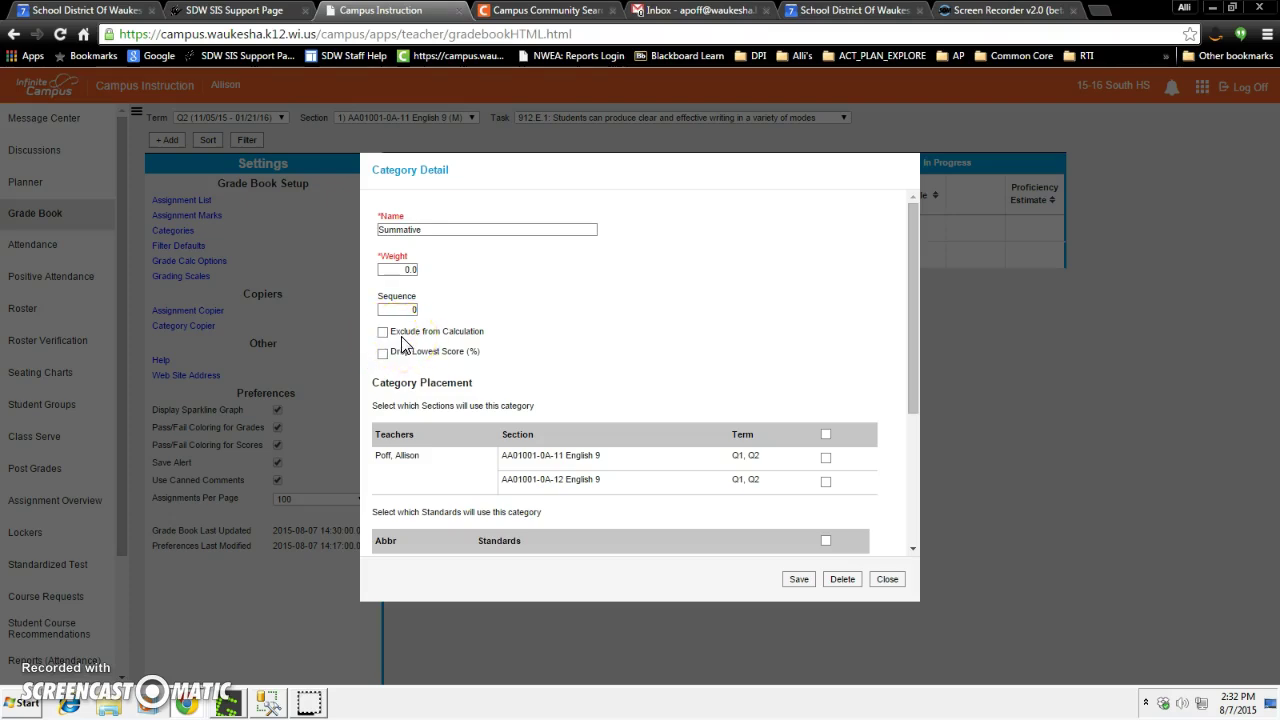
pyautogui.click(427, 271)
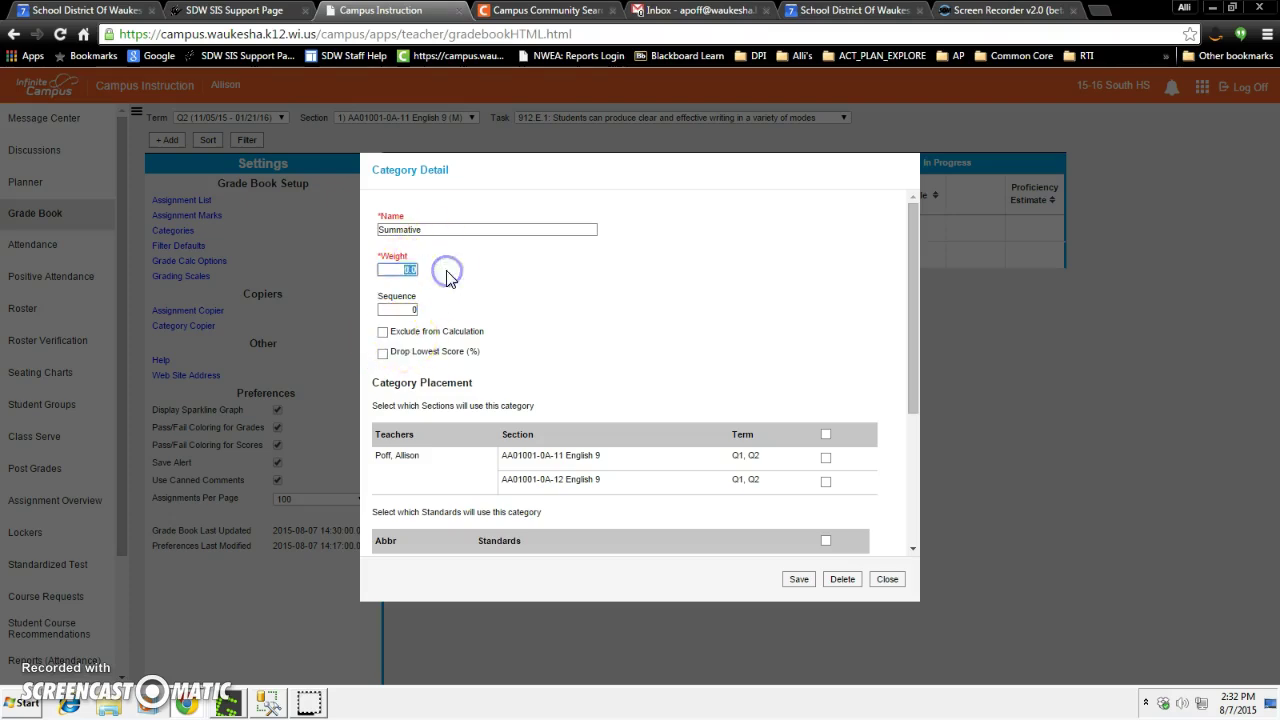
pyautogui.write('10')
pyautogui.click(576, 304)
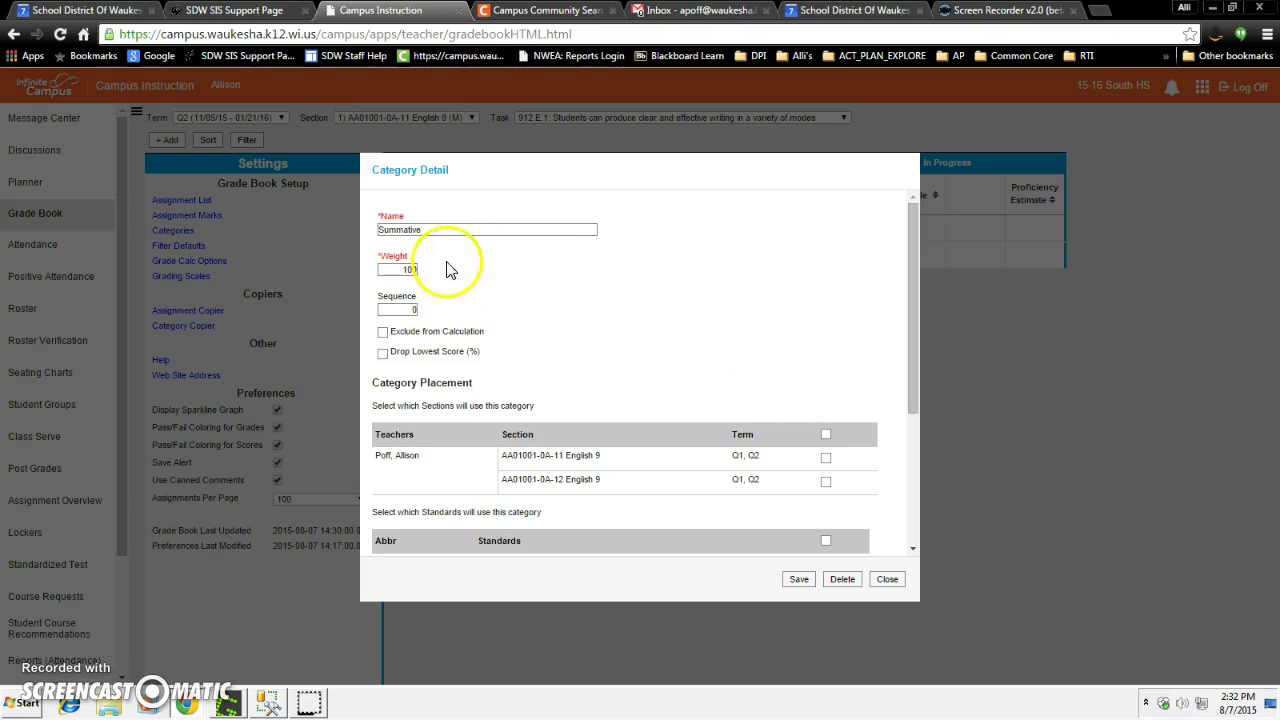
# Step: Assign the Summative category to both English 9 sections and all four standards, save it, and close the category list
pyautogui.moveTo(918, 363); pyautogui.dragTo(902, 472)
pyautogui.moveTo(914, 350); pyautogui.dragTo(906, 420)
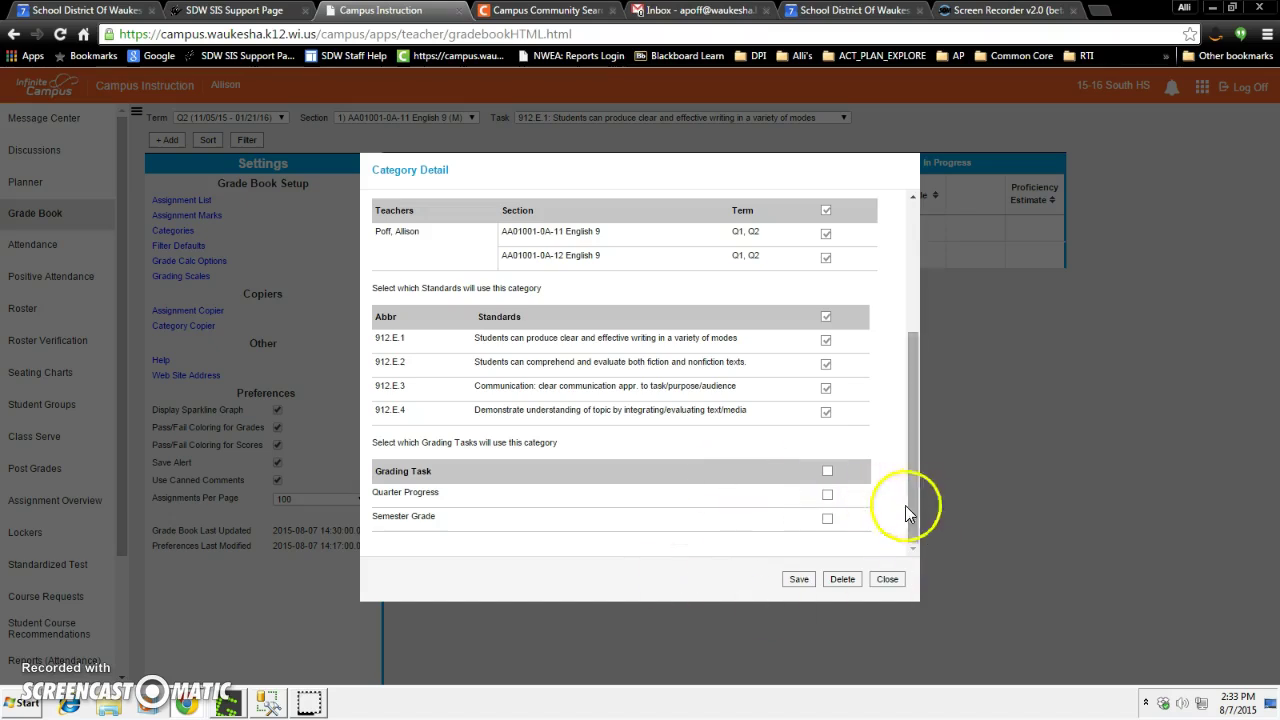
pyautogui.click(798, 582)
pyautogui.click(888, 580)
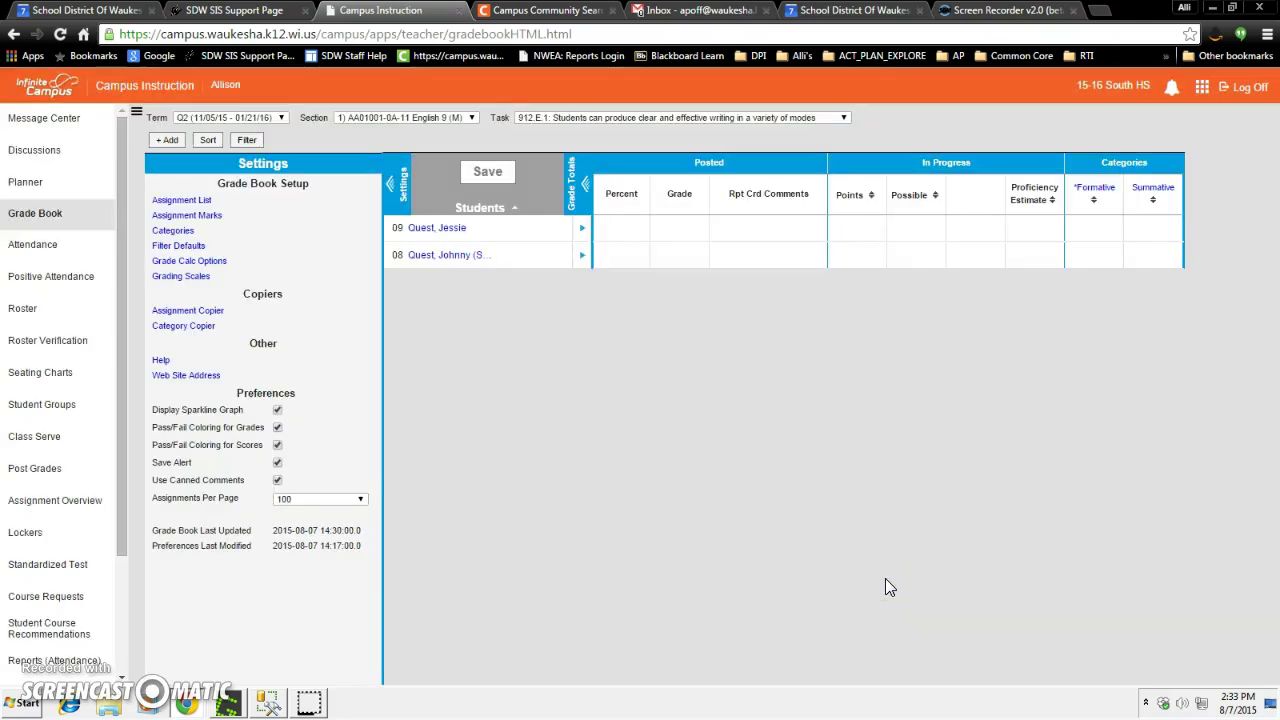
# Step: In the grade calculation options, fill all standards with the Proficiency Estimate (Rubrics) type and the Power Law method
pyautogui.click(177, 260)
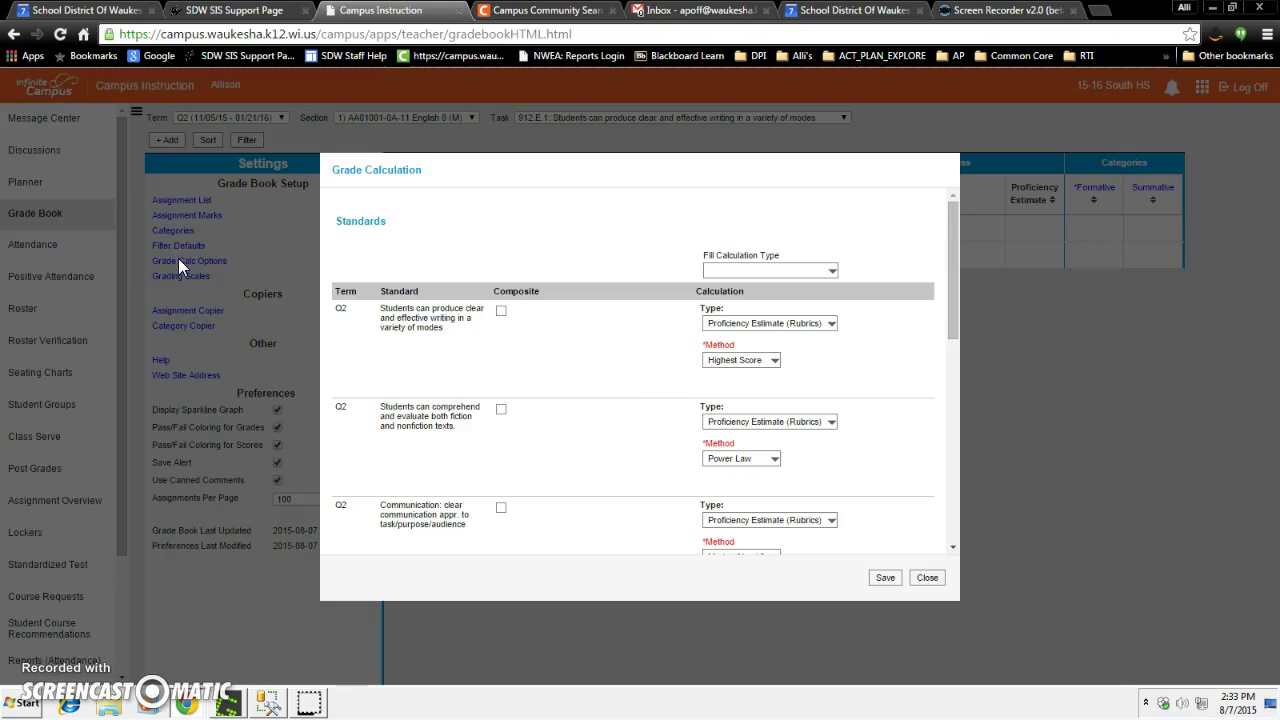
pyautogui.click(816, 270)
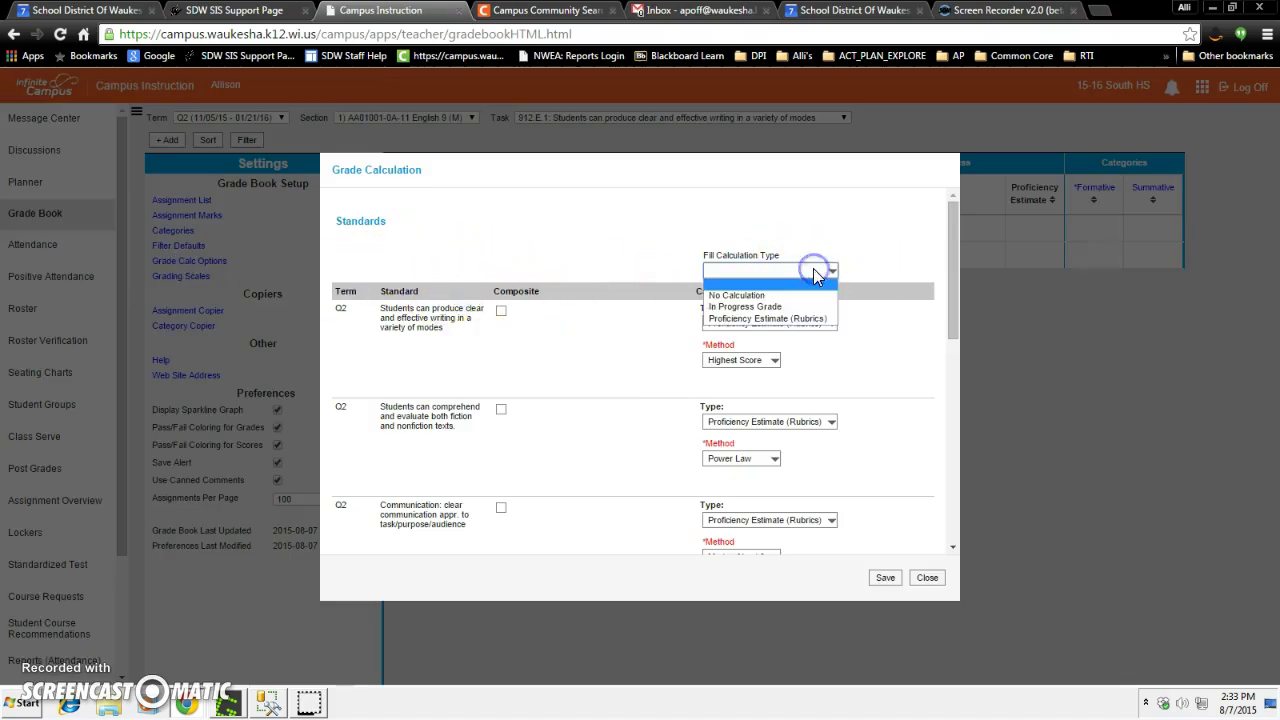
pyautogui.click(811, 318)
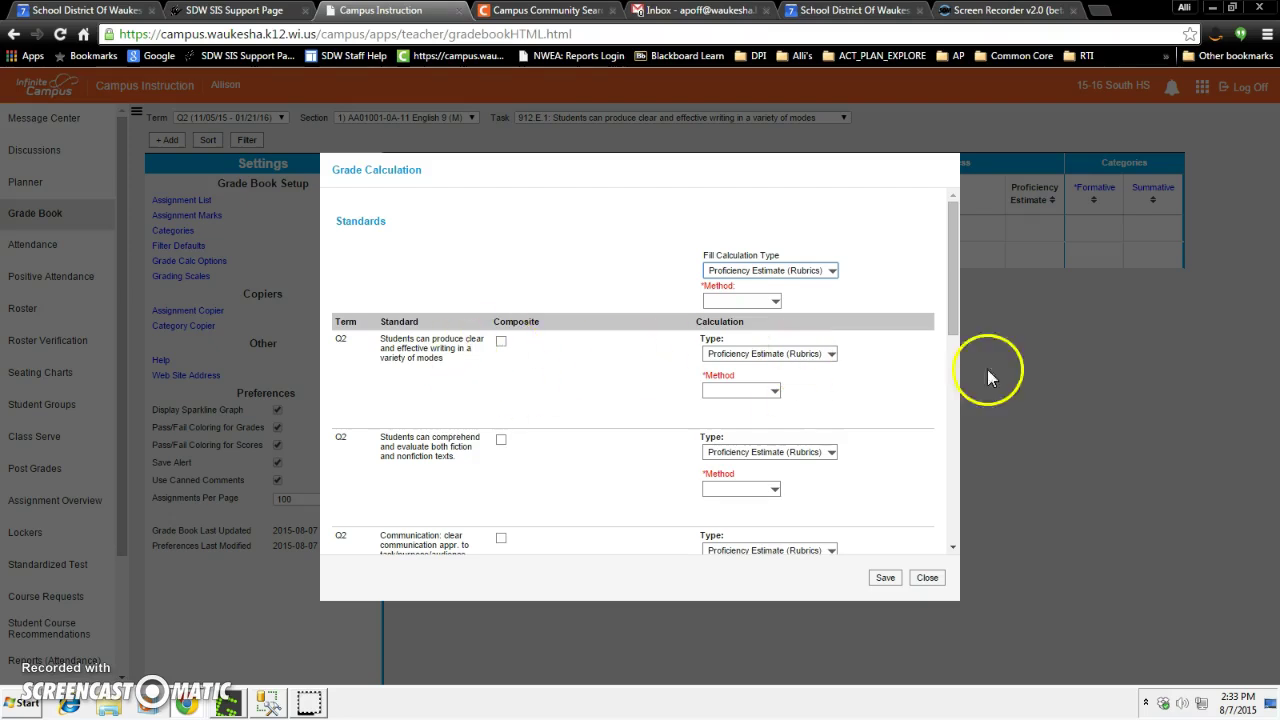
pyautogui.scroll(-1, 954, 284)
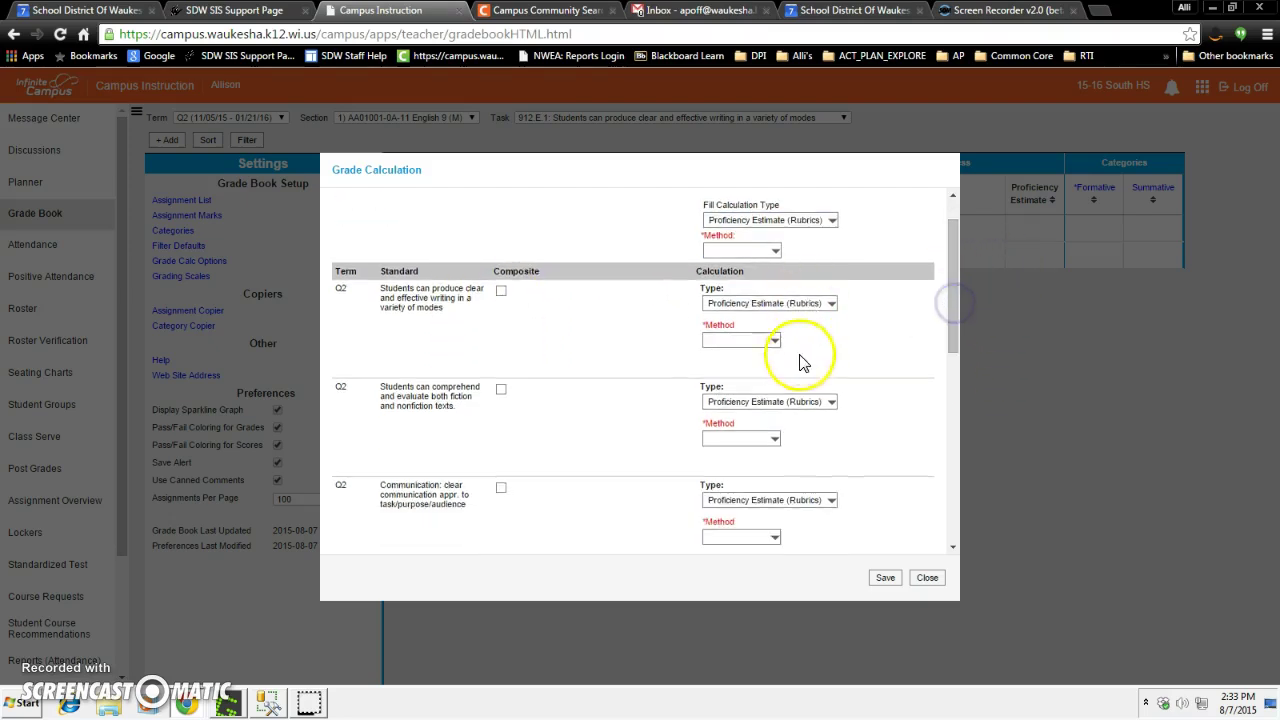
pyautogui.moveTo(951, 323)
pyautogui.mouseDown()
pyautogui.moveTo(952, 378)
pyautogui.moveTo(953, 308)
pyautogui.mouseUp()
pyautogui.click(773, 295)
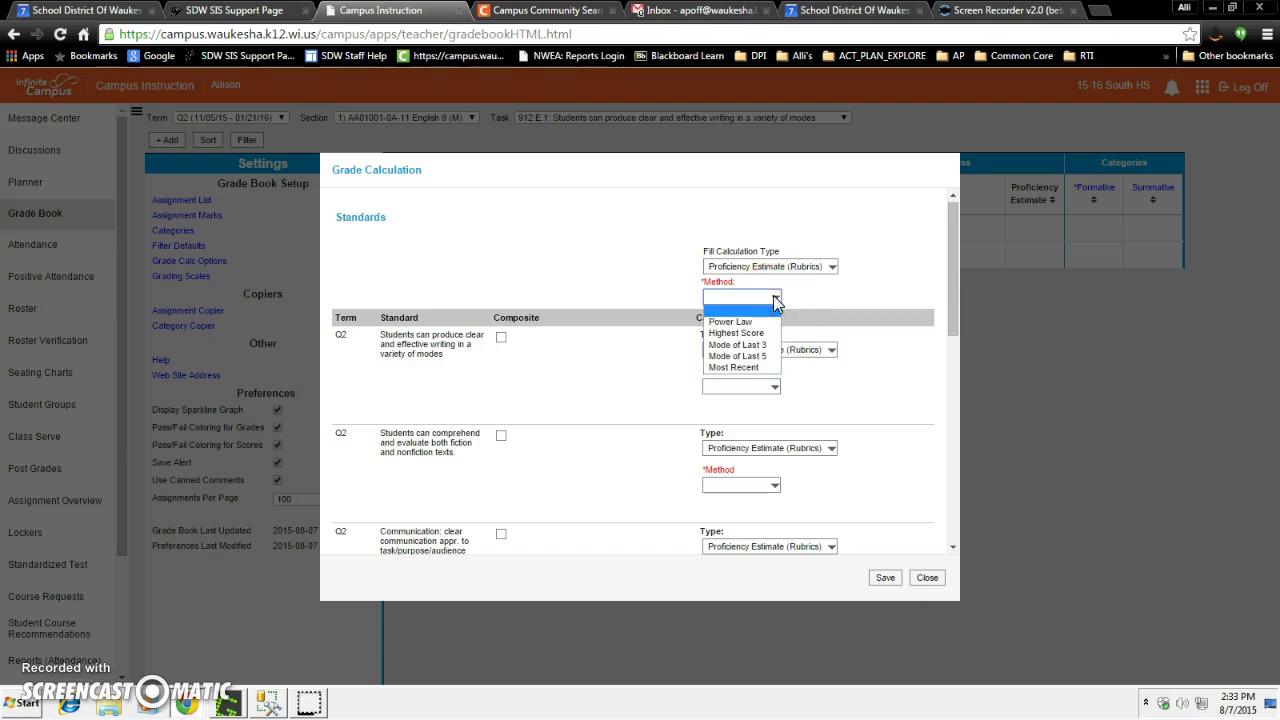
pyautogui.click(762, 323)
# Step: Set the calculation method to Mode of Last 5 for the first Q2 standard and Highest Score for the second
pyautogui.moveTo(957, 286)
pyautogui.mouseDown()
pyautogui.moveTo(955, 365)
pyautogui.moveTo(955, 308)
pyautogui.mouseUp()
pyautogui.click(776, 357)
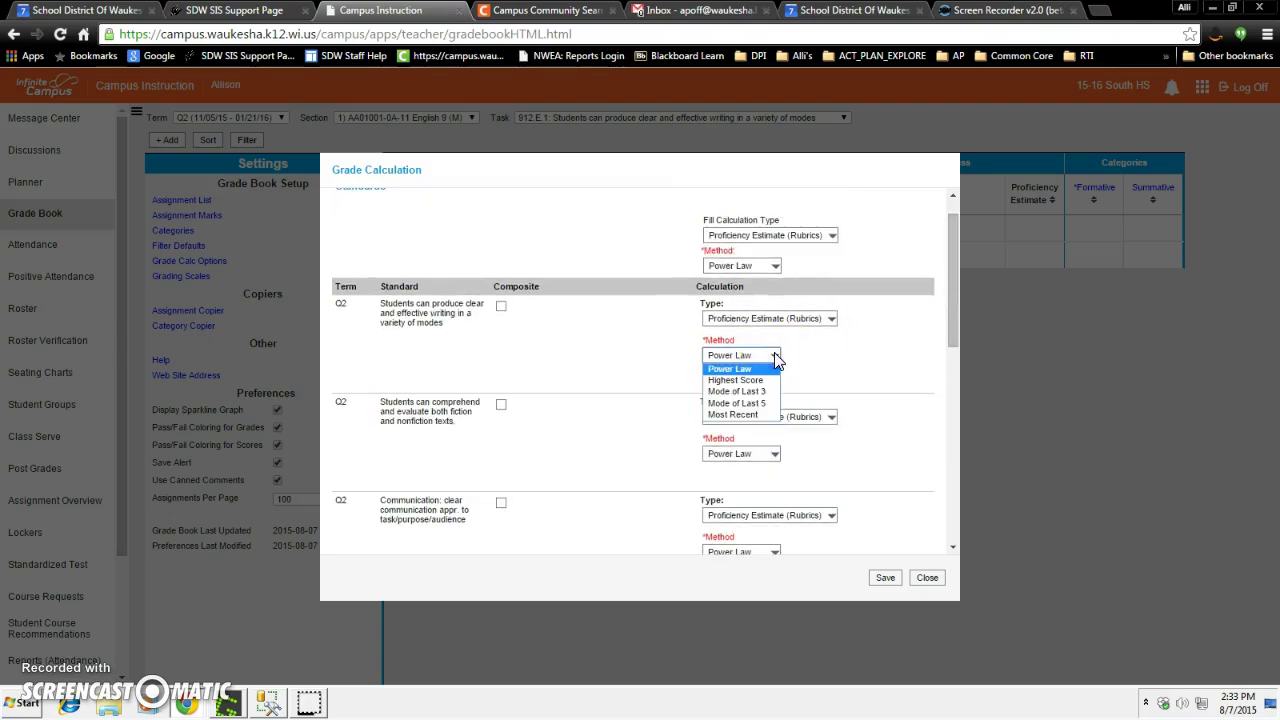
pyautogui.click(764, 403)
pyautogui.click(770, 454)
pyautogui.click(755, 479)
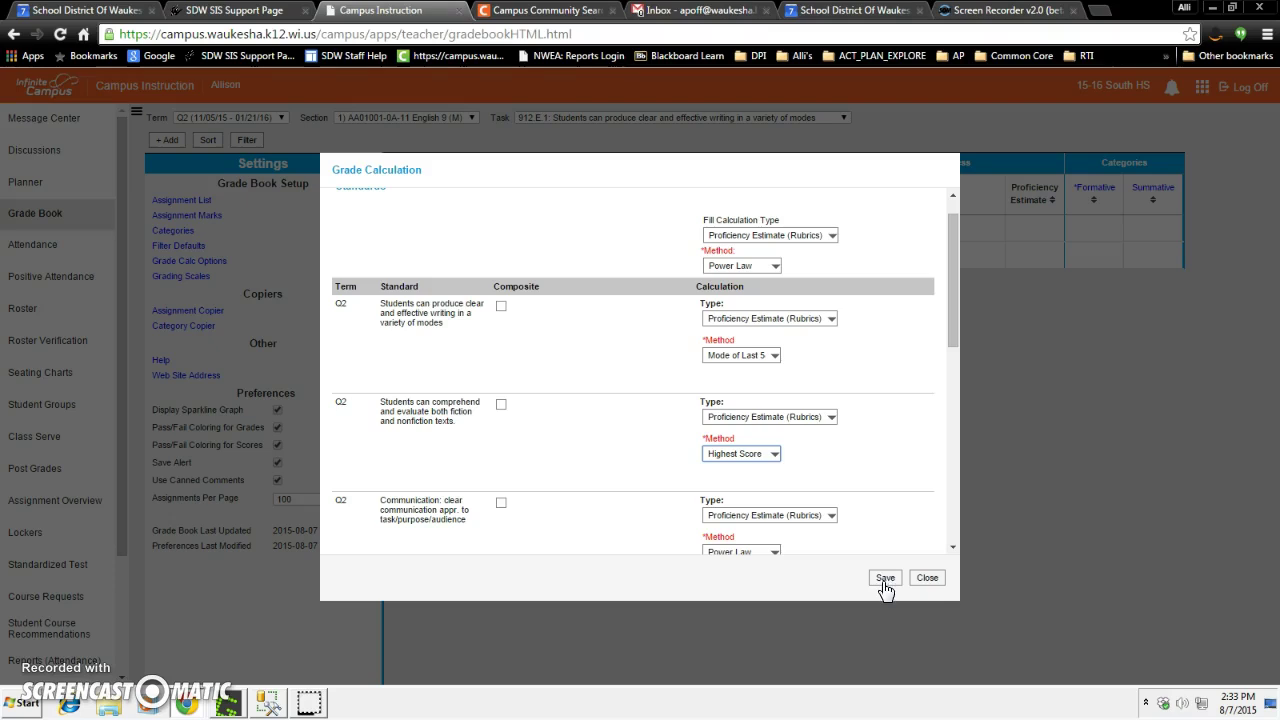
# Step: Review the Grading Tasks calculation settings, including the composite Semester Grade, and save the grade calculation options
pyautogui.moveTo(958, 299); pyautogui.dragTo(929, 463)
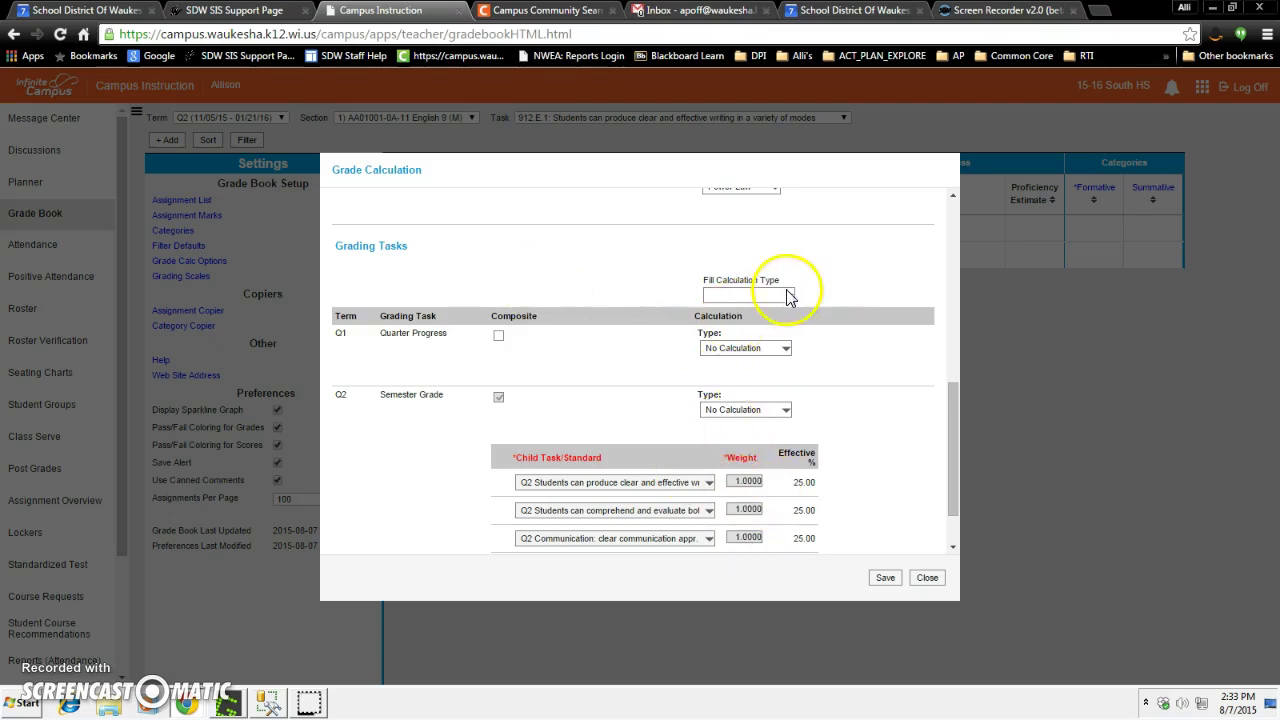
pyautogui.moveTo(956, 415); pyautogui.dragTo(957, 443)
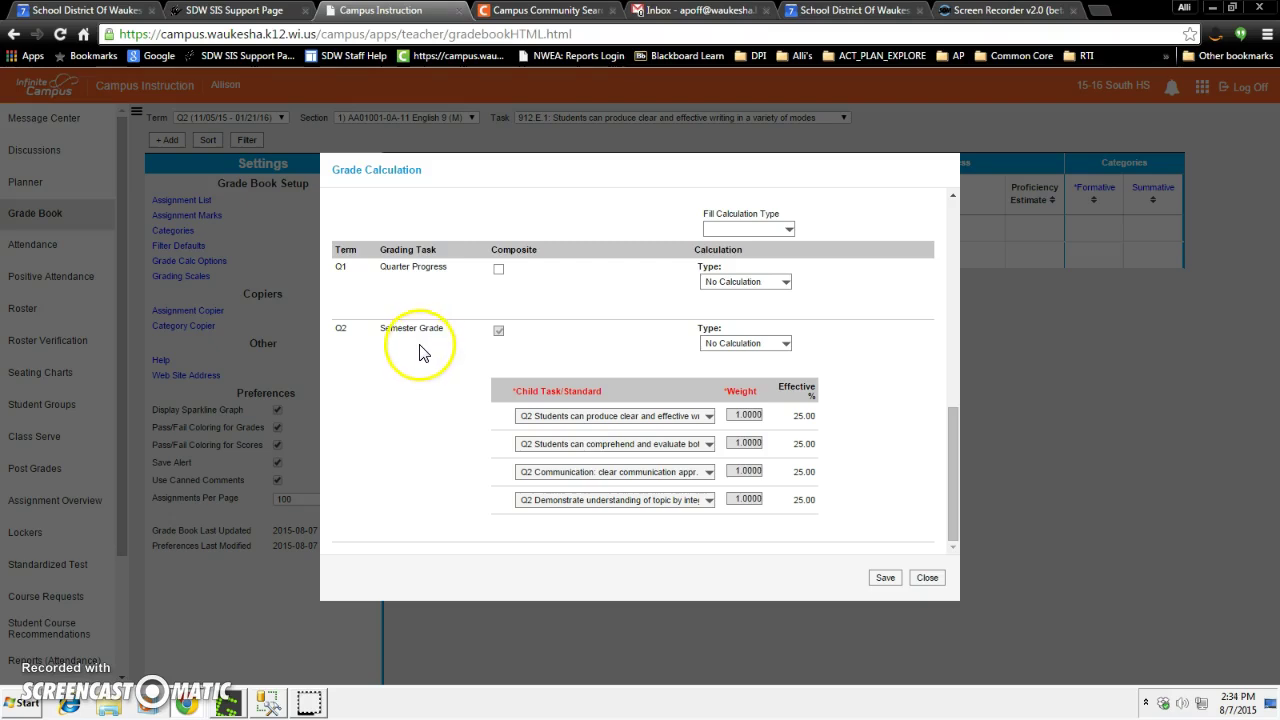
pyautogui.click(884, 578)
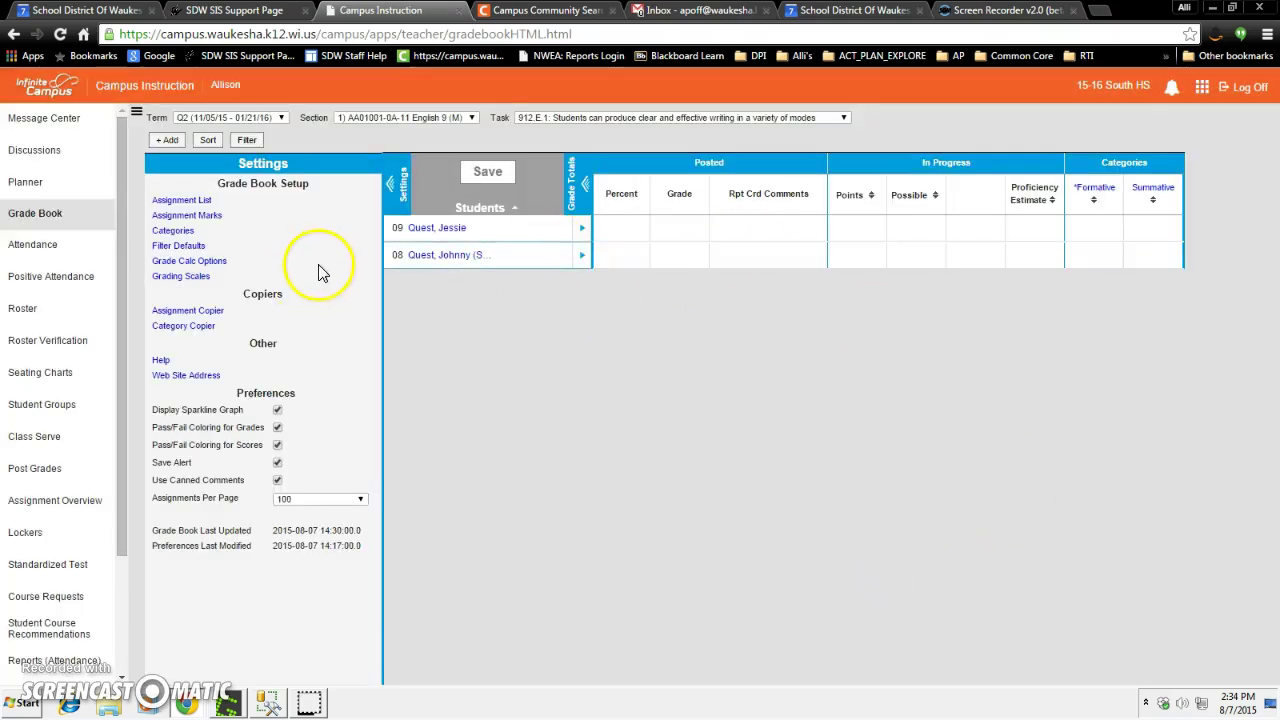
# Step: Add a new assignment with the name A1 and the abbreviation A1
pyautogui.click(163, 142)
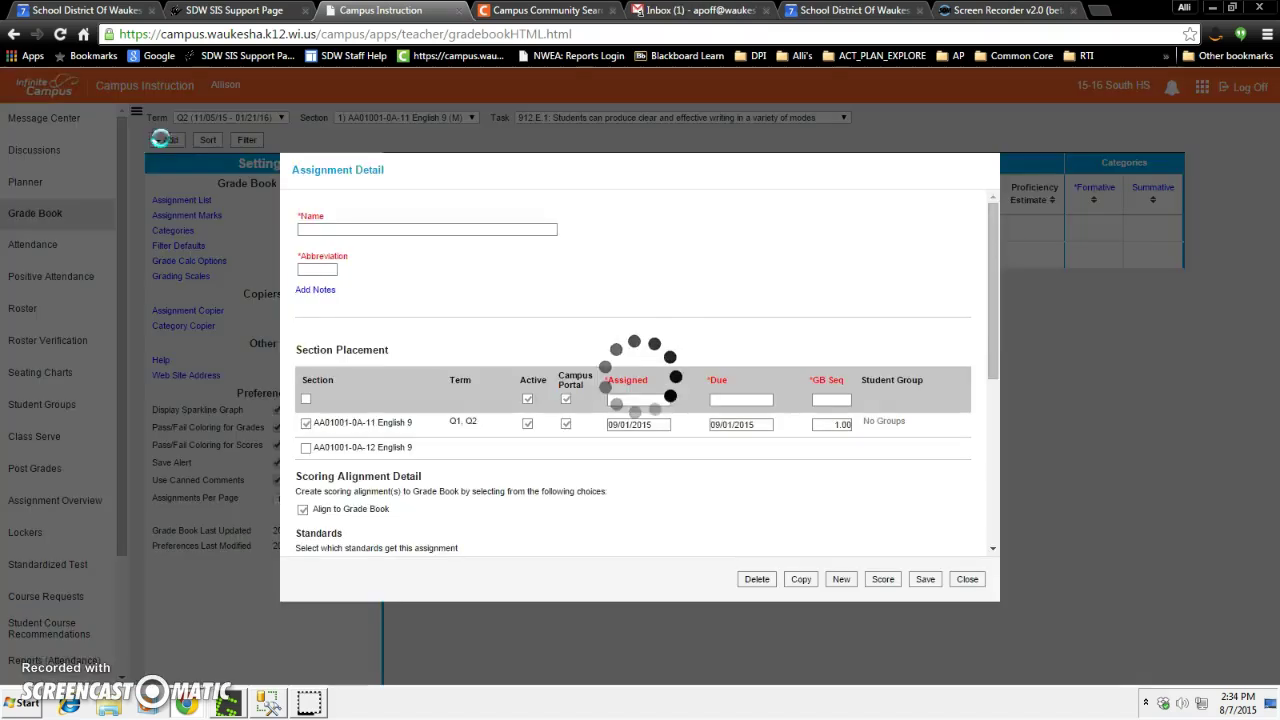
pyautogui.click(356, 224)
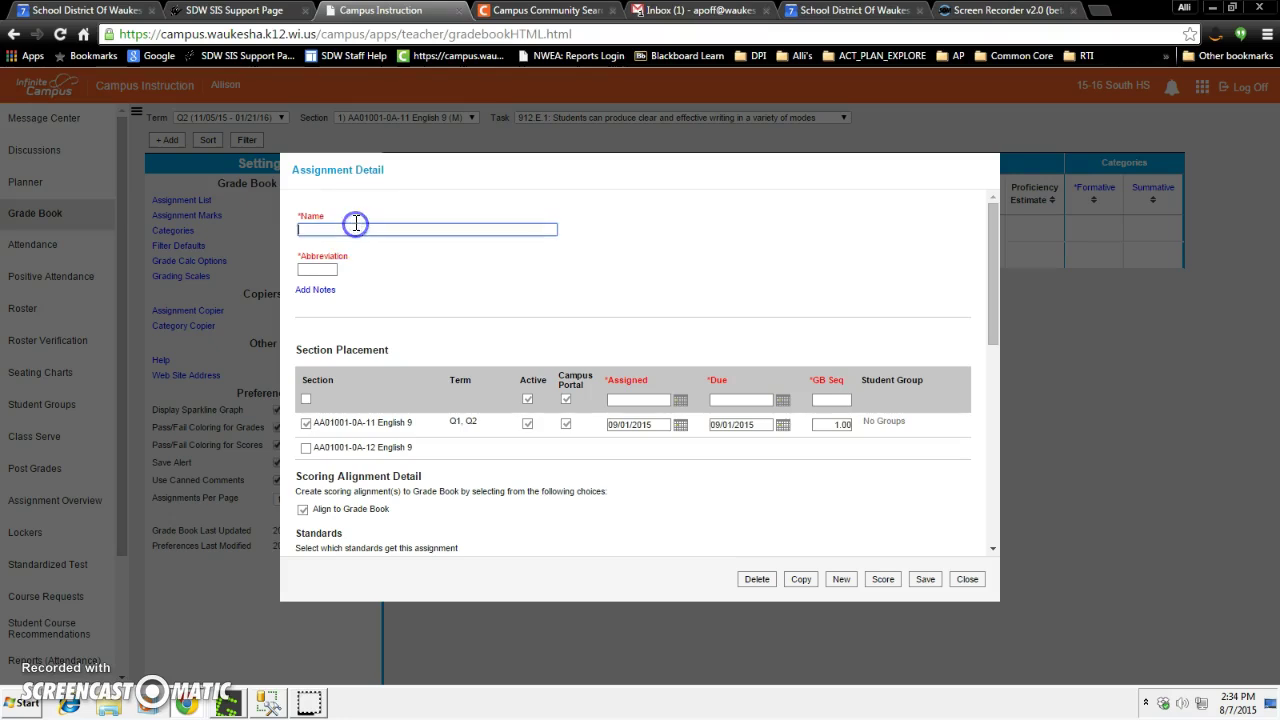
pyautogui.click(311, 268)
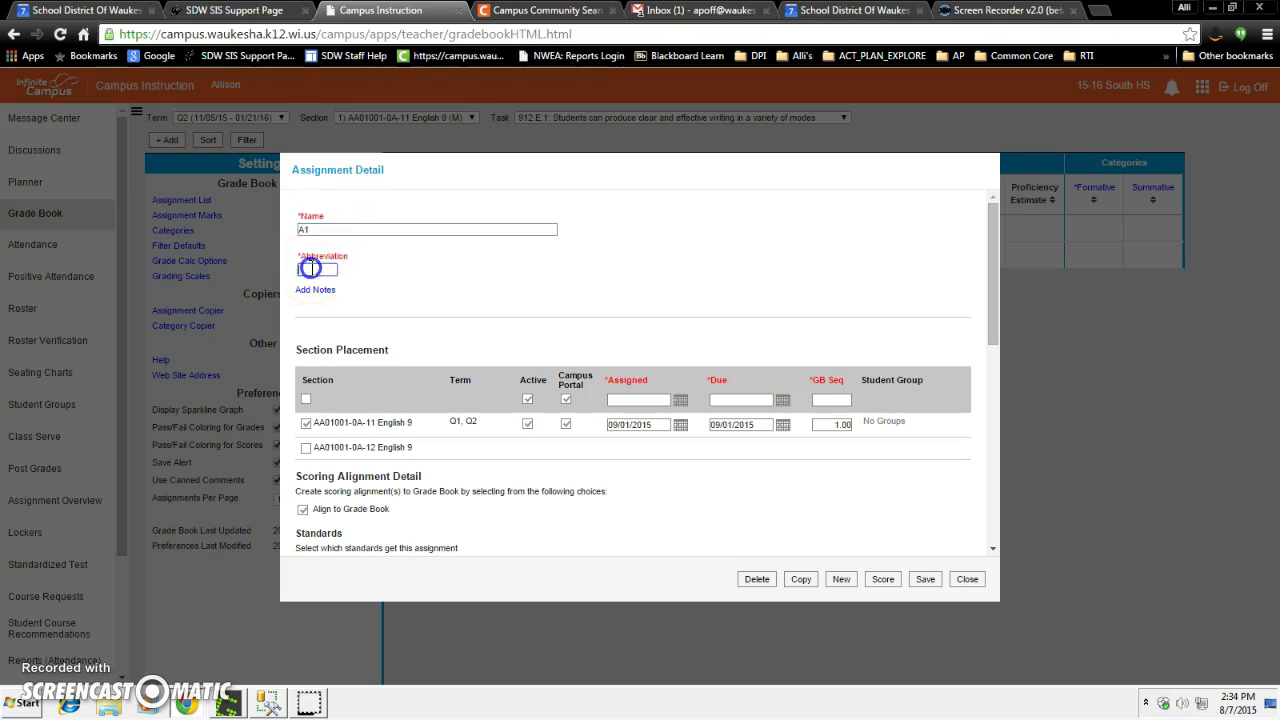
pyautogui.click(900, 280)
# Step: Align the assignment to standard 912.E.1 on clear and effective writing, under the Summative category
pyautogui.scroll(-2, 860, 300)
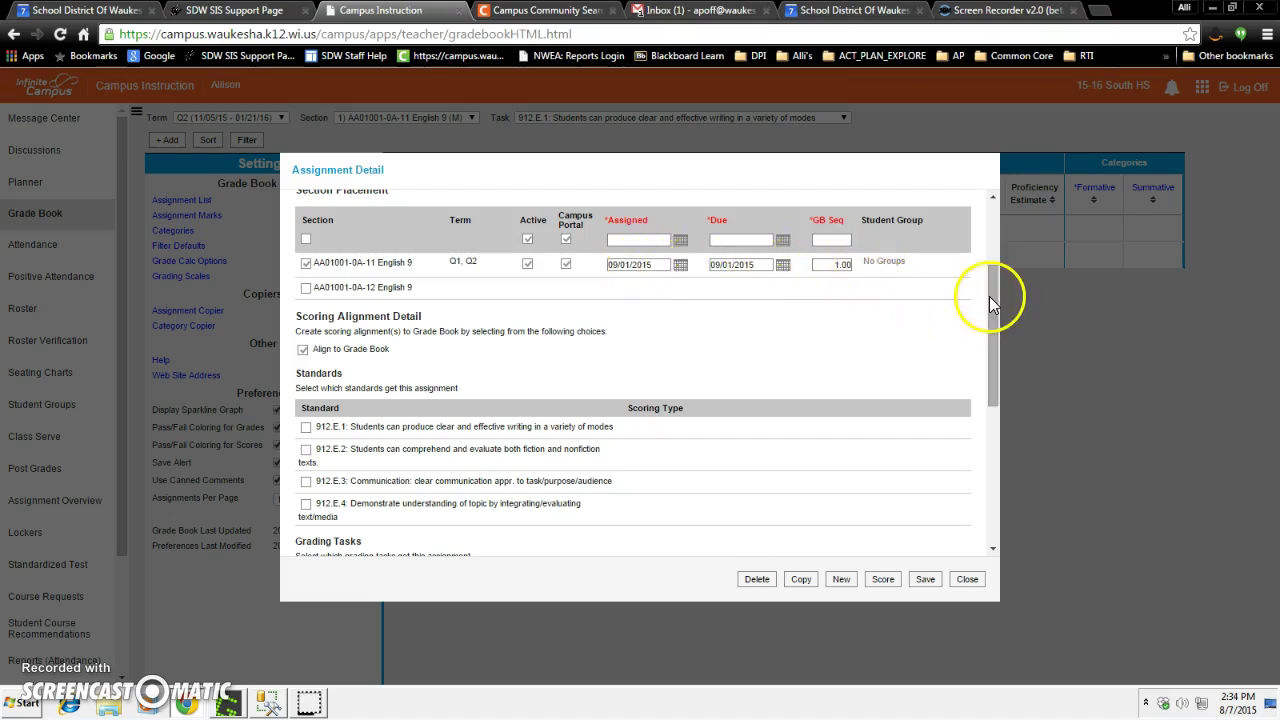
pyautogui.moveTo(991, 297); pyautogui.dragTo(993, 320)
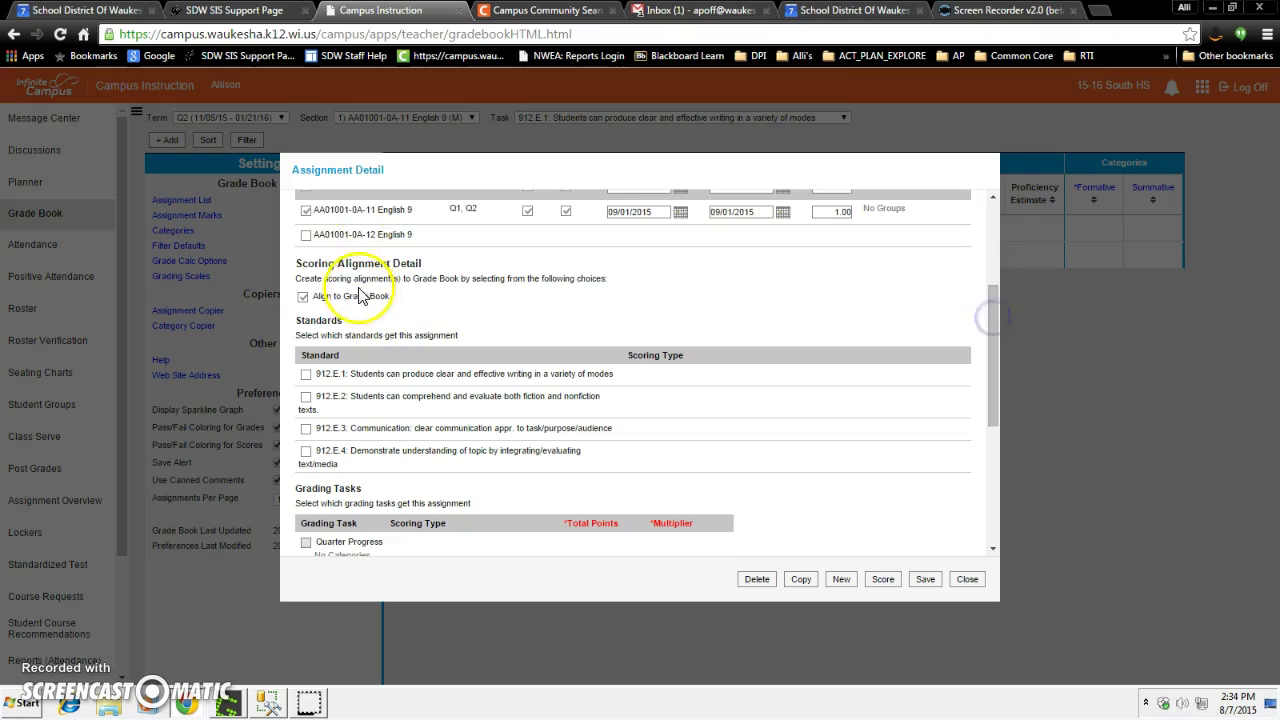
pyautogui.click(306, 375)
pyautogui.click(324, 404)
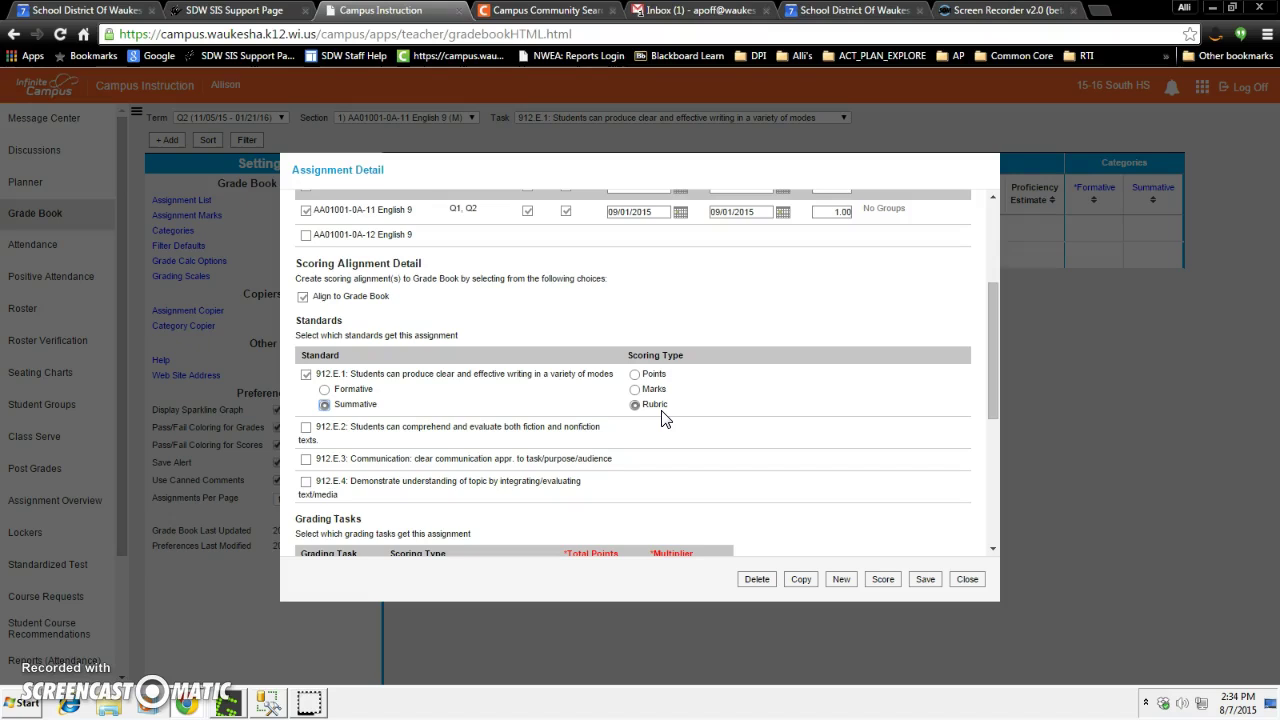
# Step: Open the description editor in the assignment's information for students, then save the assignment and close its details
pyautogui.moveTo(998, 351); pyautogui.dragTo(986, 452)
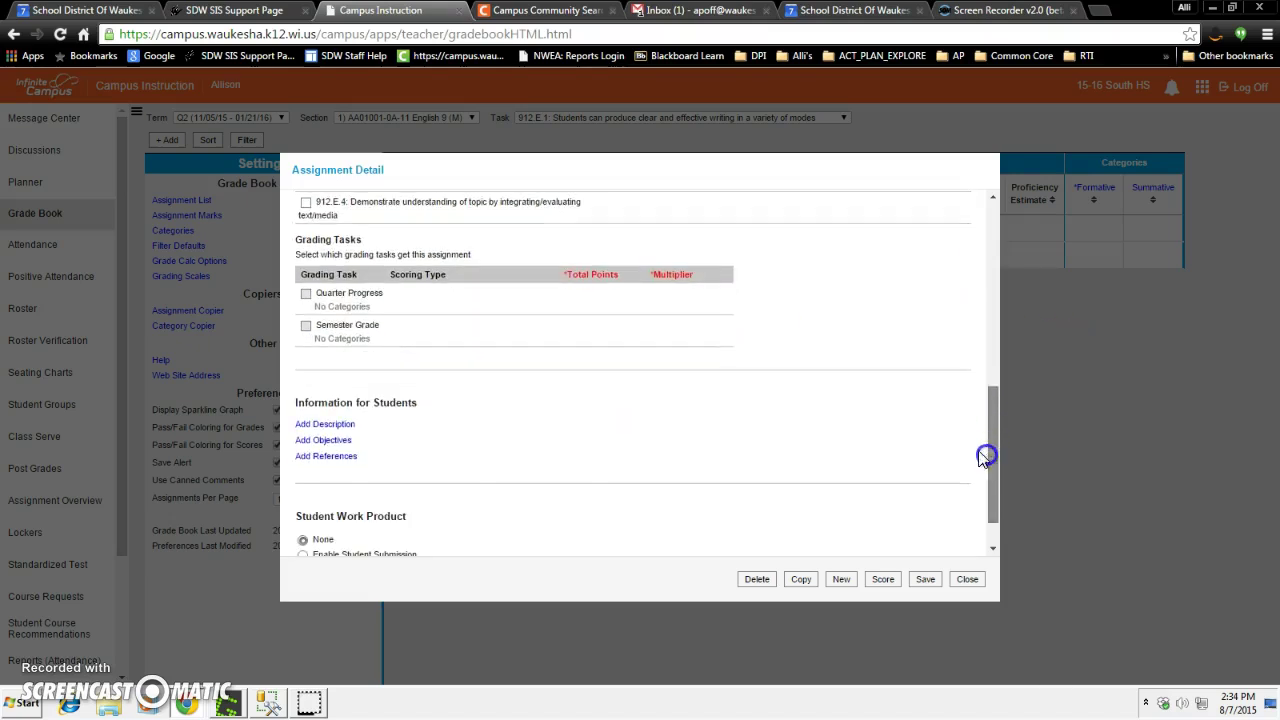
pyautogui.click(326, 425)
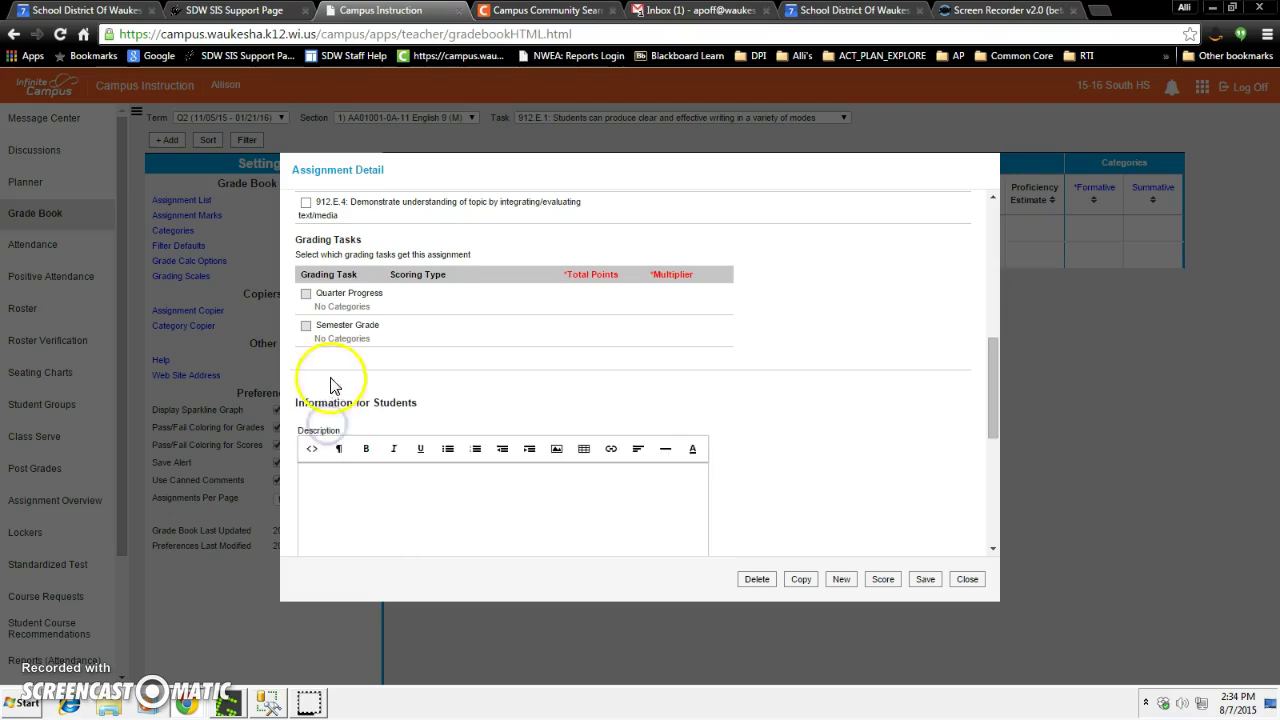
pyautogui.scroll(-1, 828, 500)
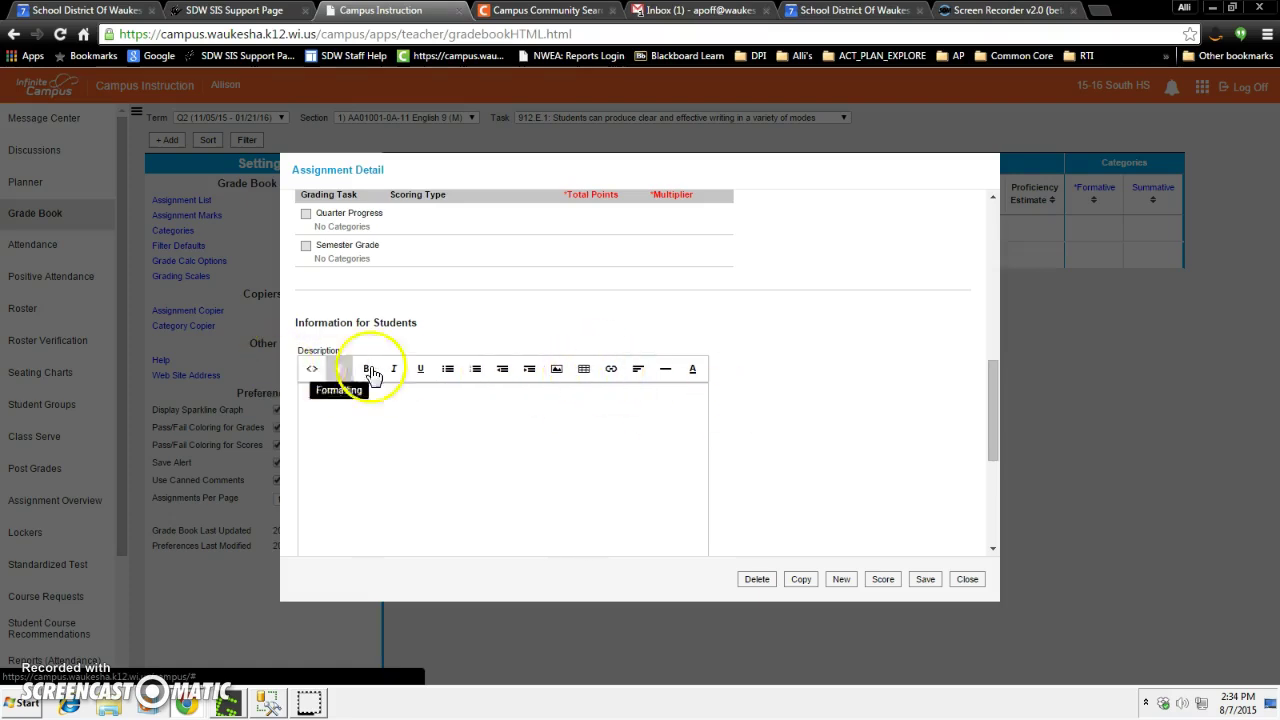
pyautogui.moveTo(988, 395); pyautogui.dragTo(991, 460)
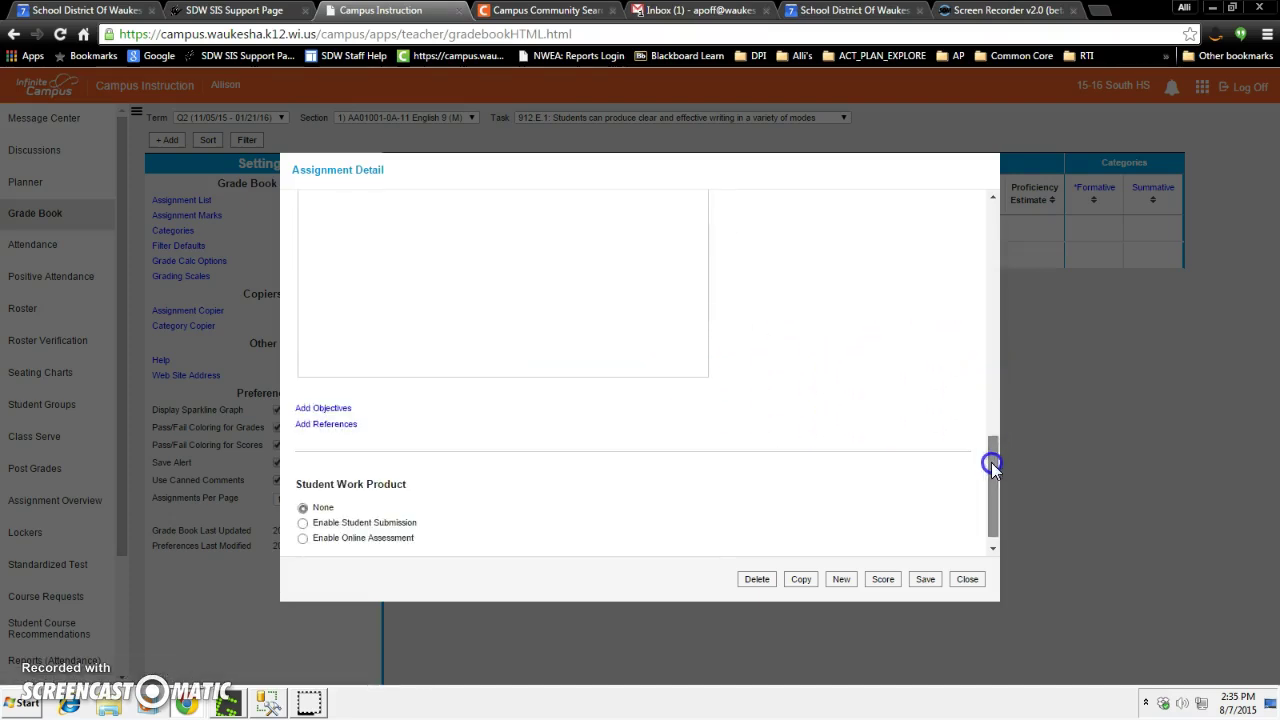
pyautogui.click(925, 581)
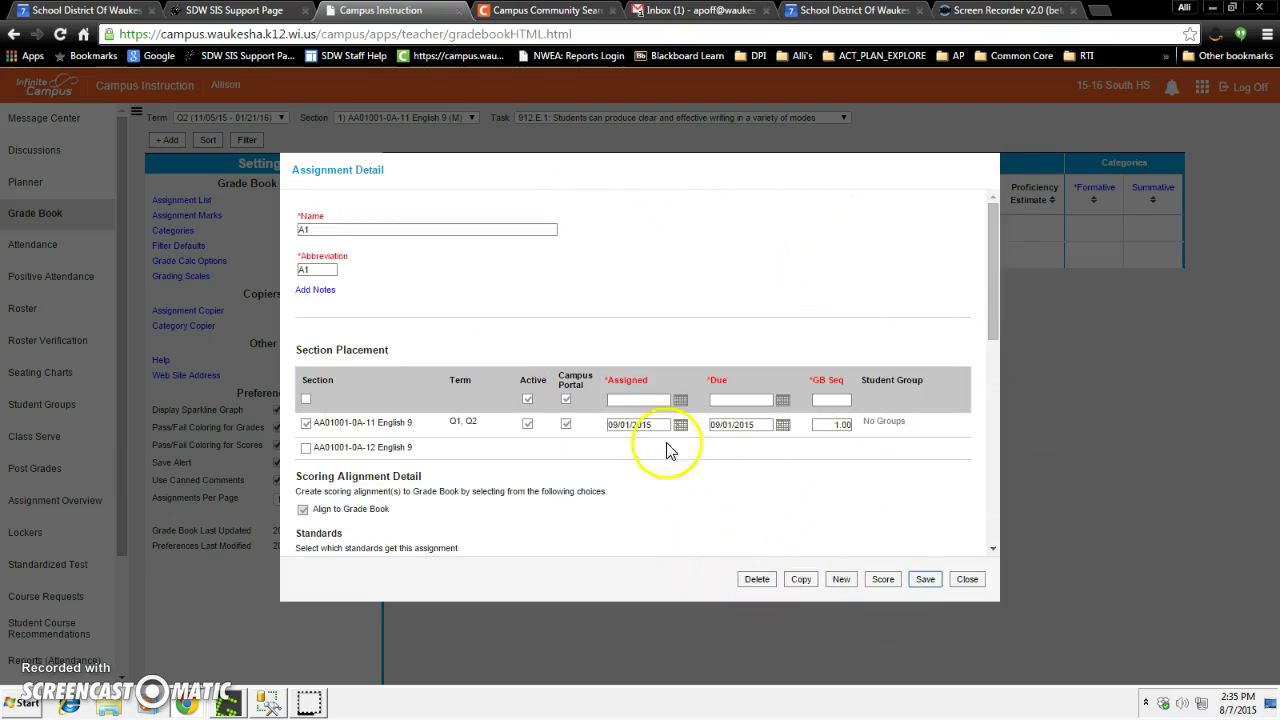
pyautogui.click(967, 580)
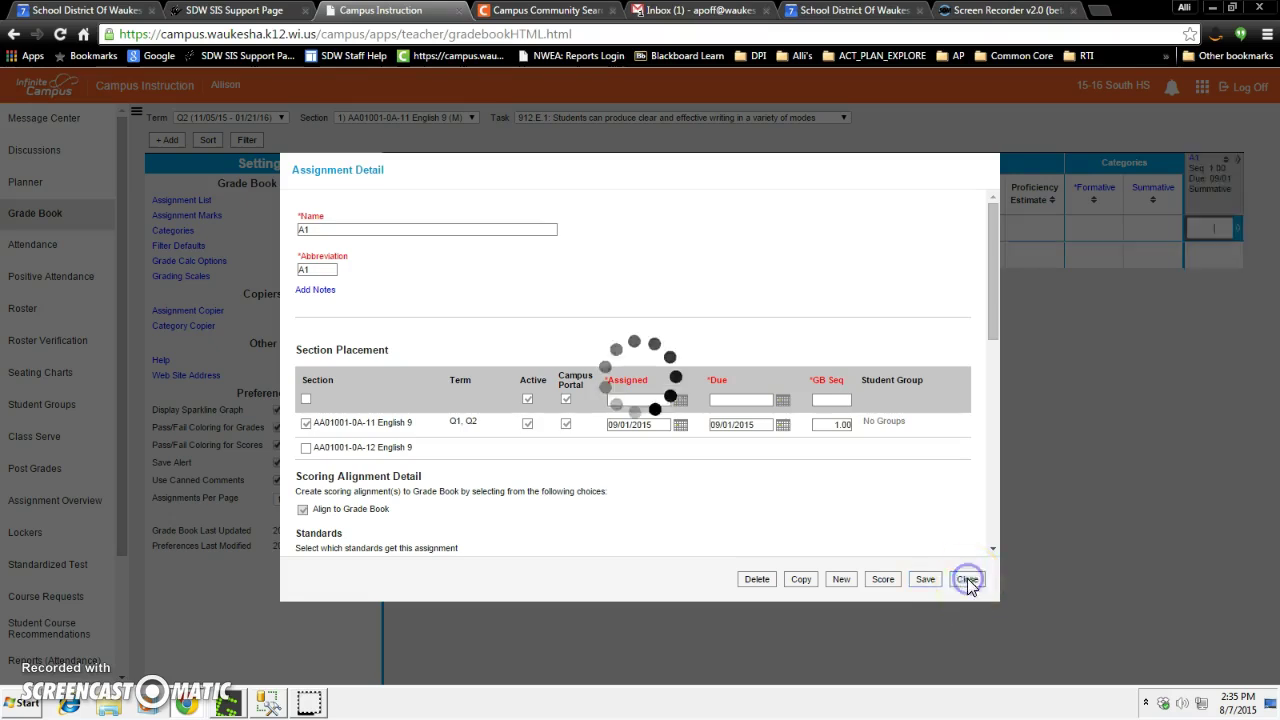